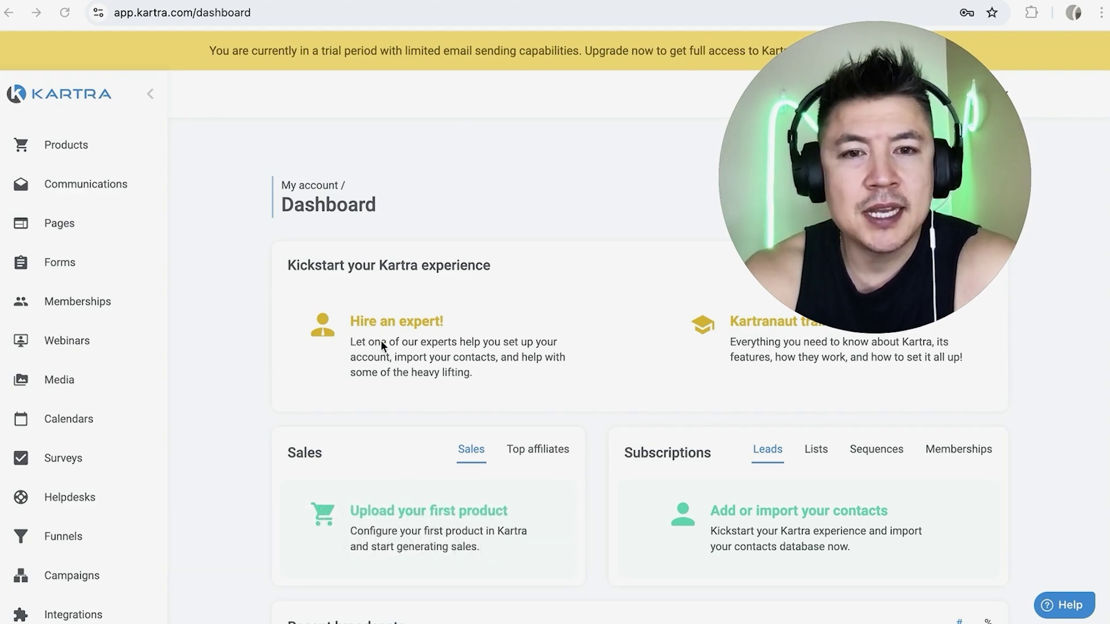
Step: Scroll through the account dashboard's kickstart, sales and subscriptions panels
scroll(313, 363, "down", 1)
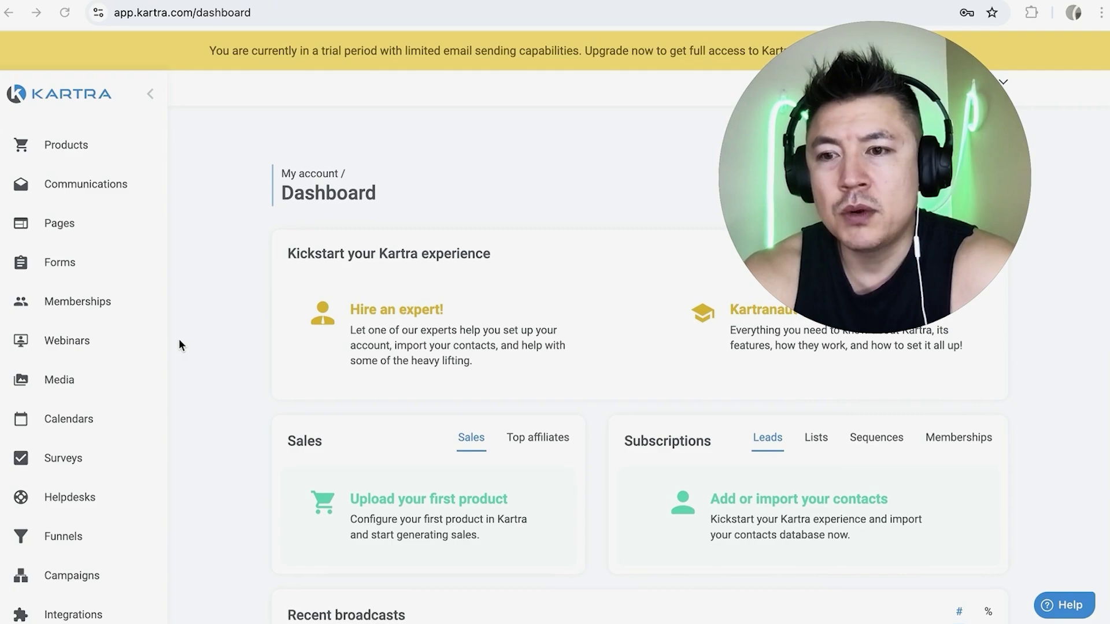
scroll(81, 225, "down", 1)
scroll(80, 225, "up", 1)
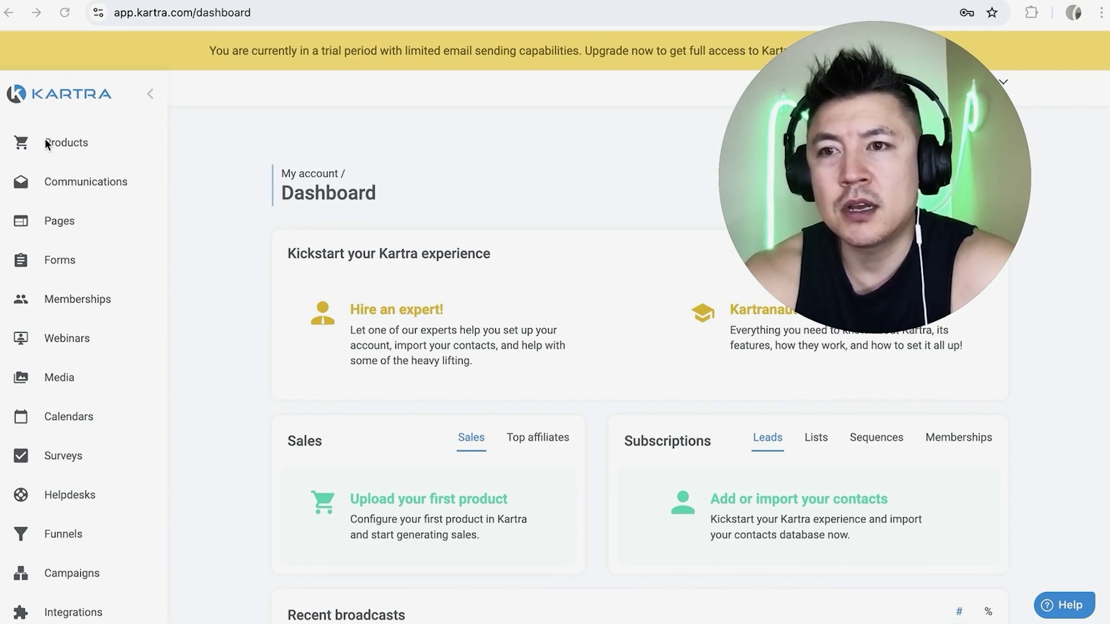
Step: Go to the Products sales area and start a new product
left_click(60, 142)
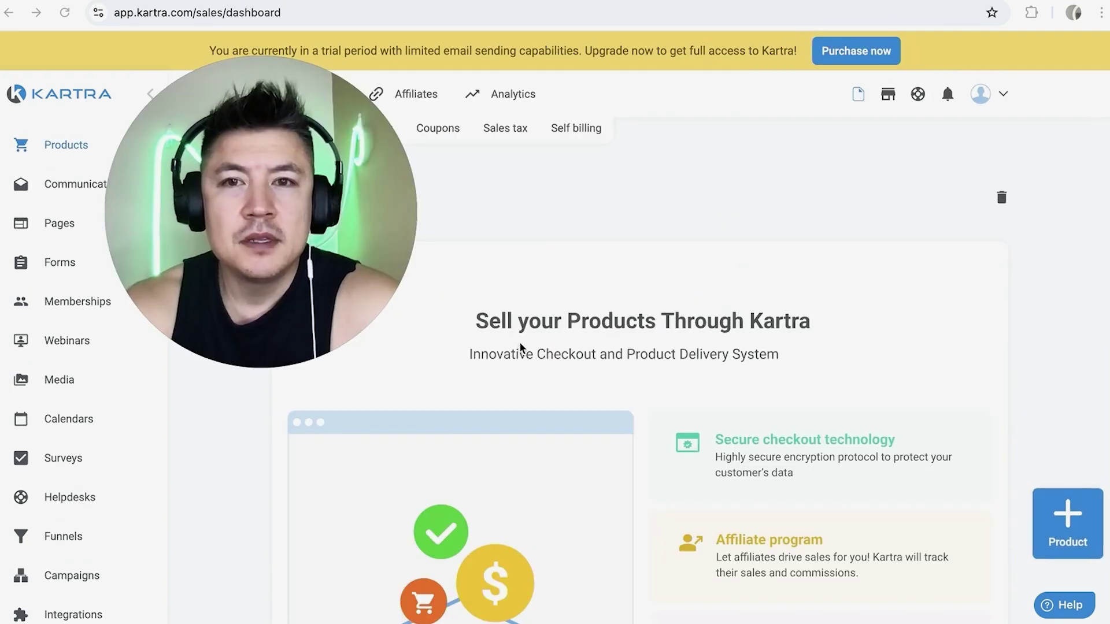
scroll(759, 365, "down", 3)
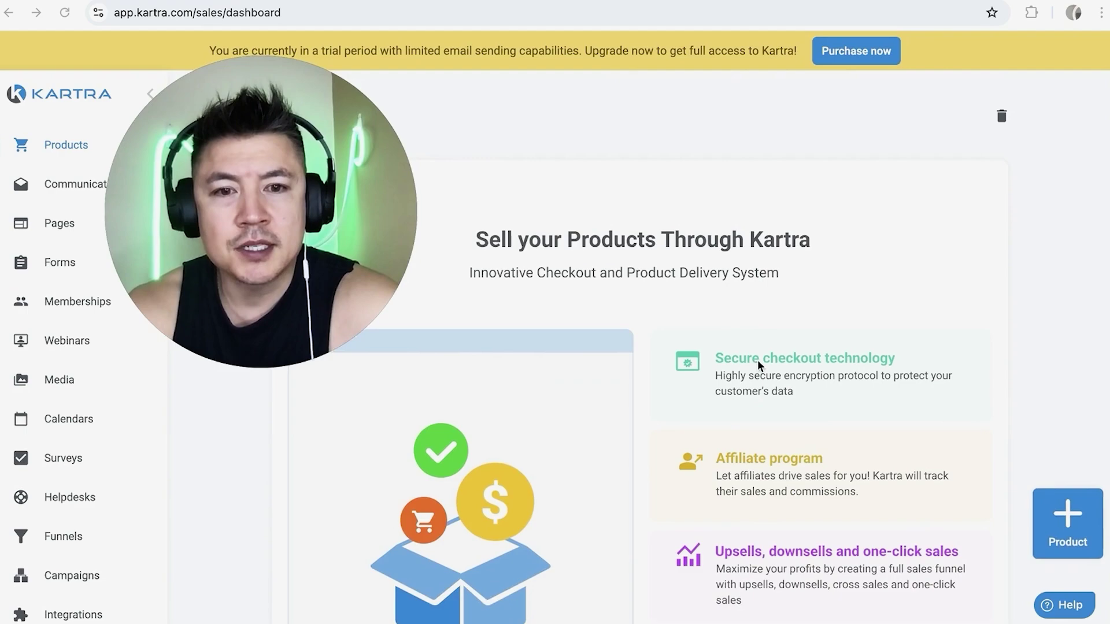
scroll(682, 341, "down", 1)
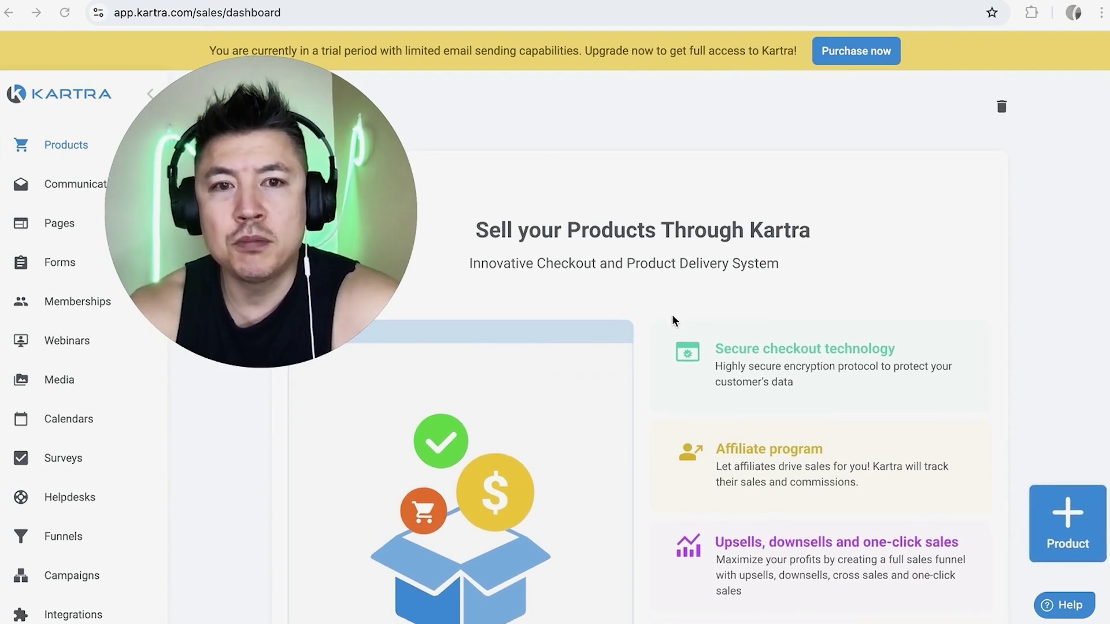
scroll(674, 320, "down", 1)
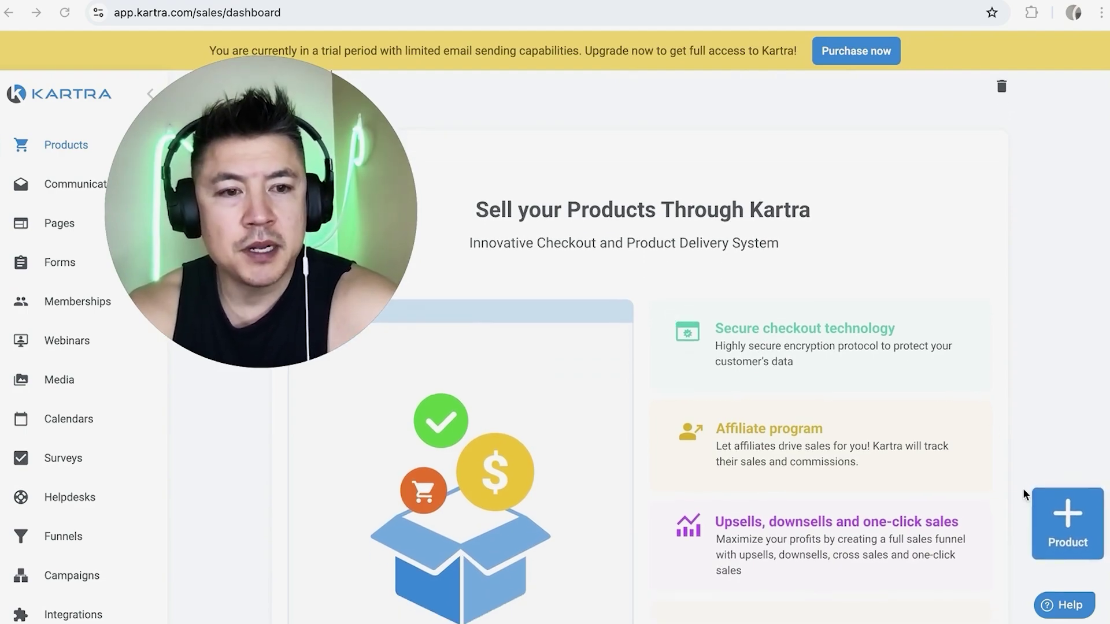
left_click(1067, 523)
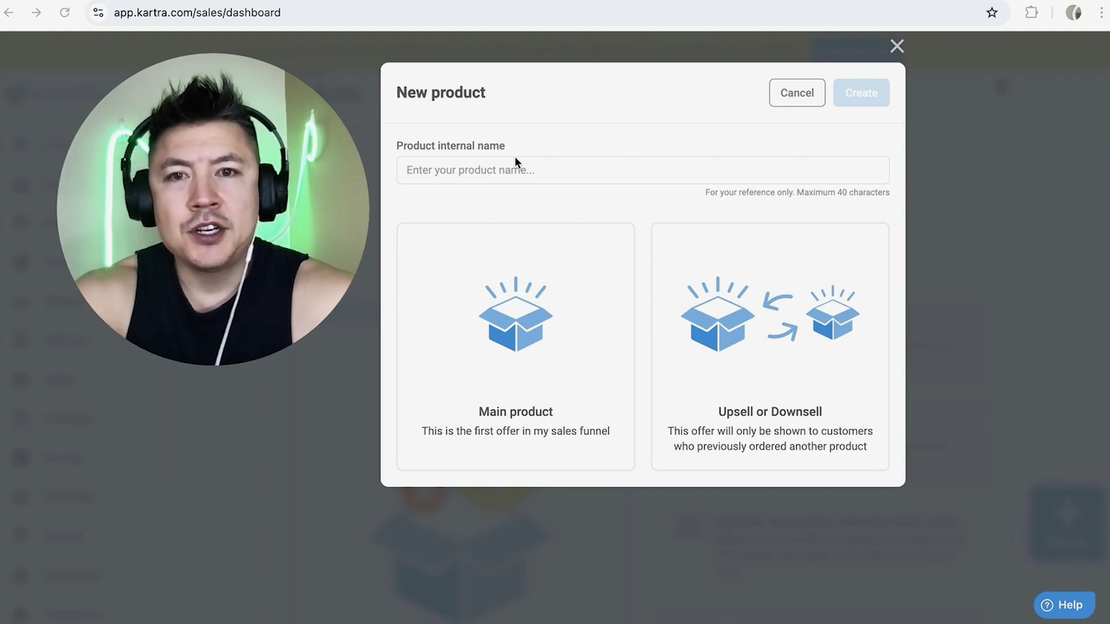
Step: Create a main product with the internal name 'Youtube Growth'
left_click(501, 169)
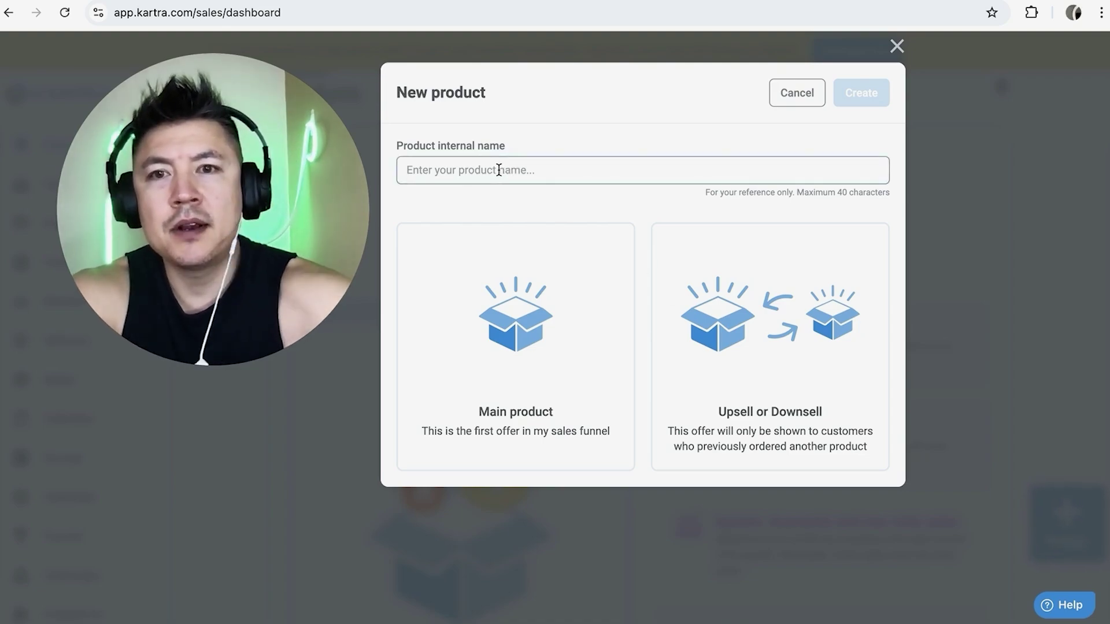
type("Youtube Grow")
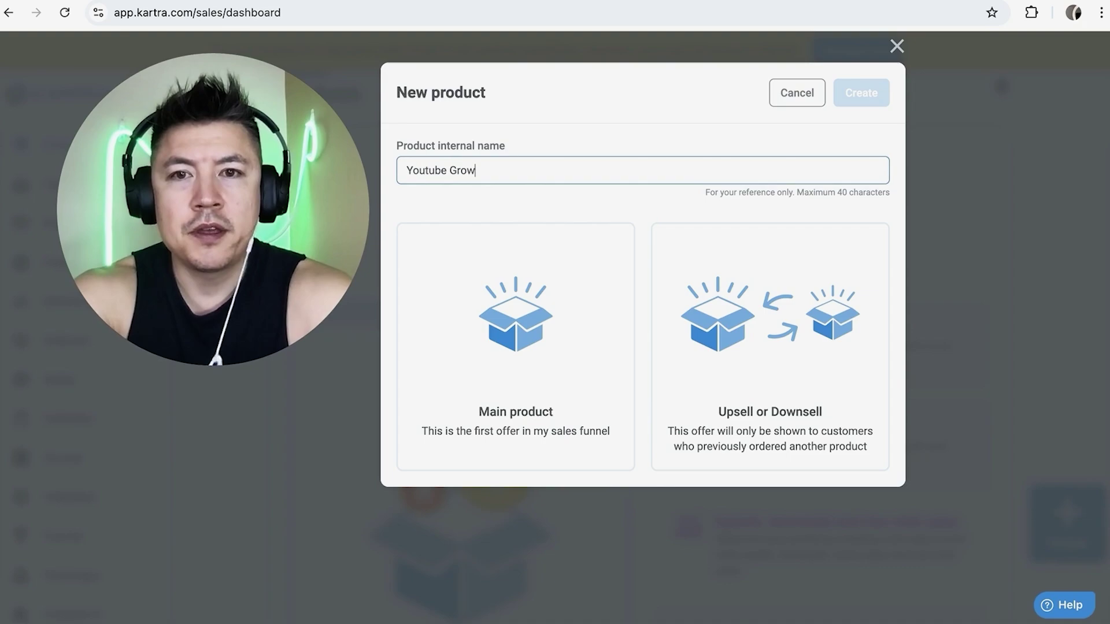
type("th")
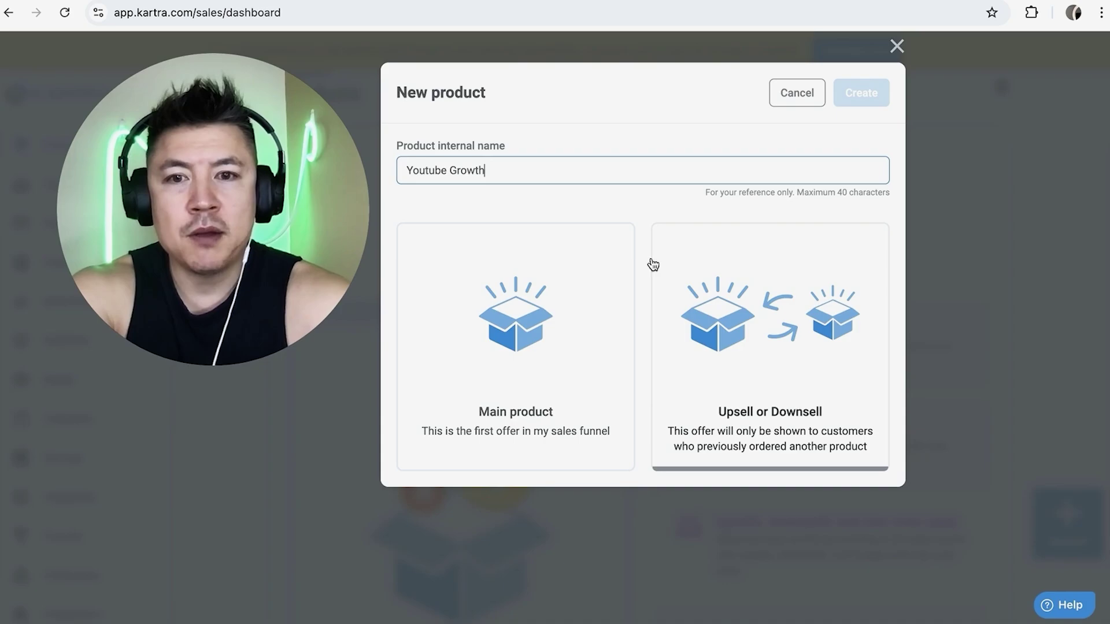
left_click(513, 310)
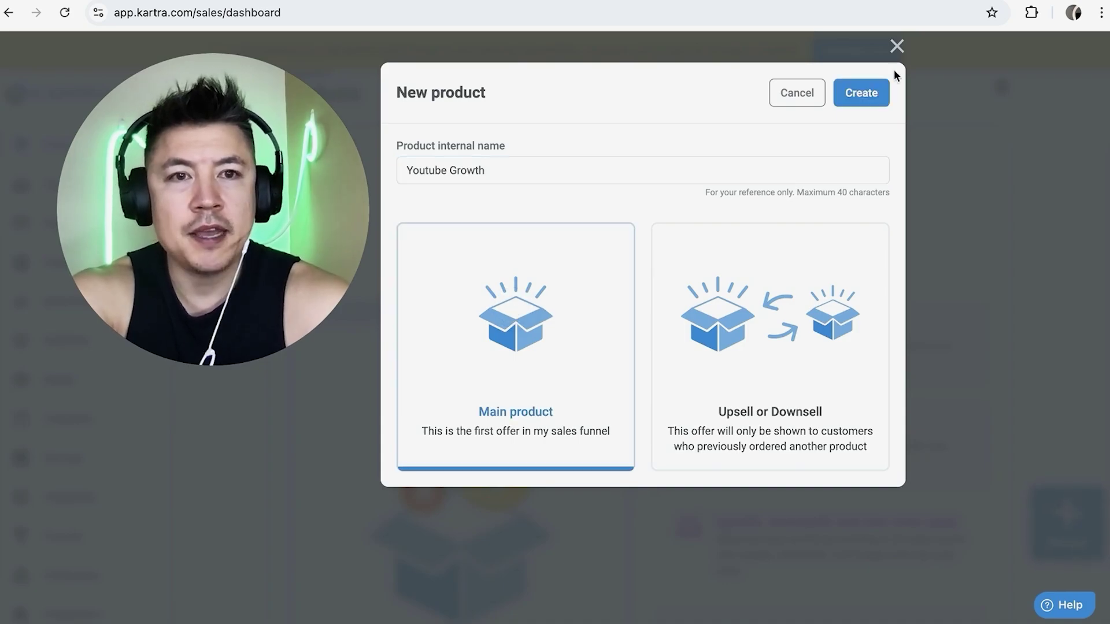
left_click(864, 93)
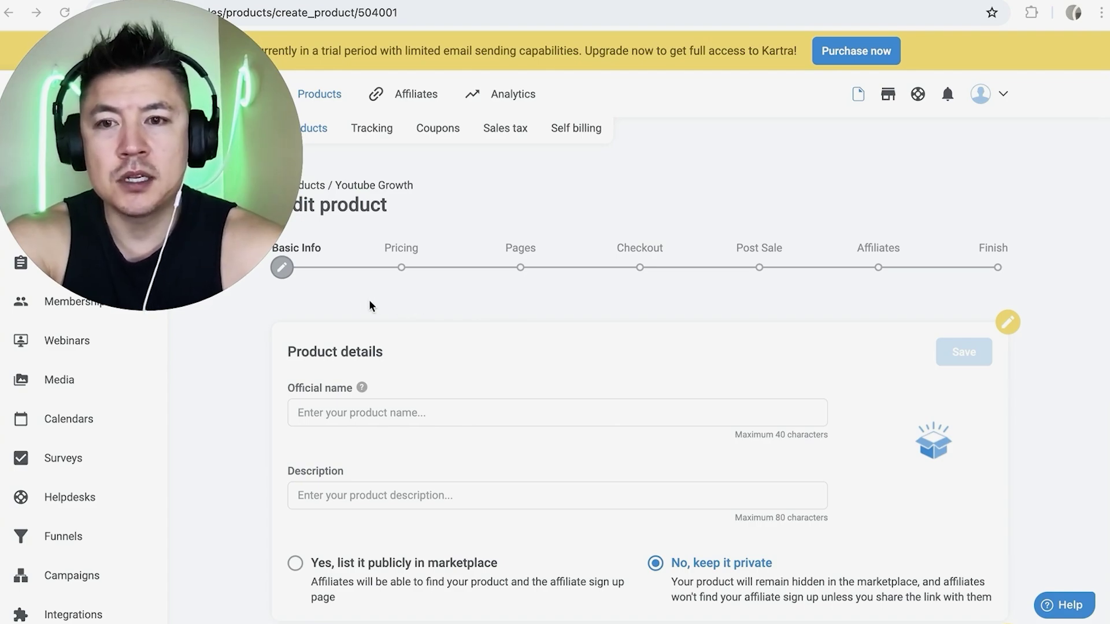
Step: Enter official name 'Explosive Youtube Growth' and description 'Make your way to $1000 per month on Youtube in 3 month'
scroll(456, 330, "down", 2)
scroll(456, 329, "up", 2)
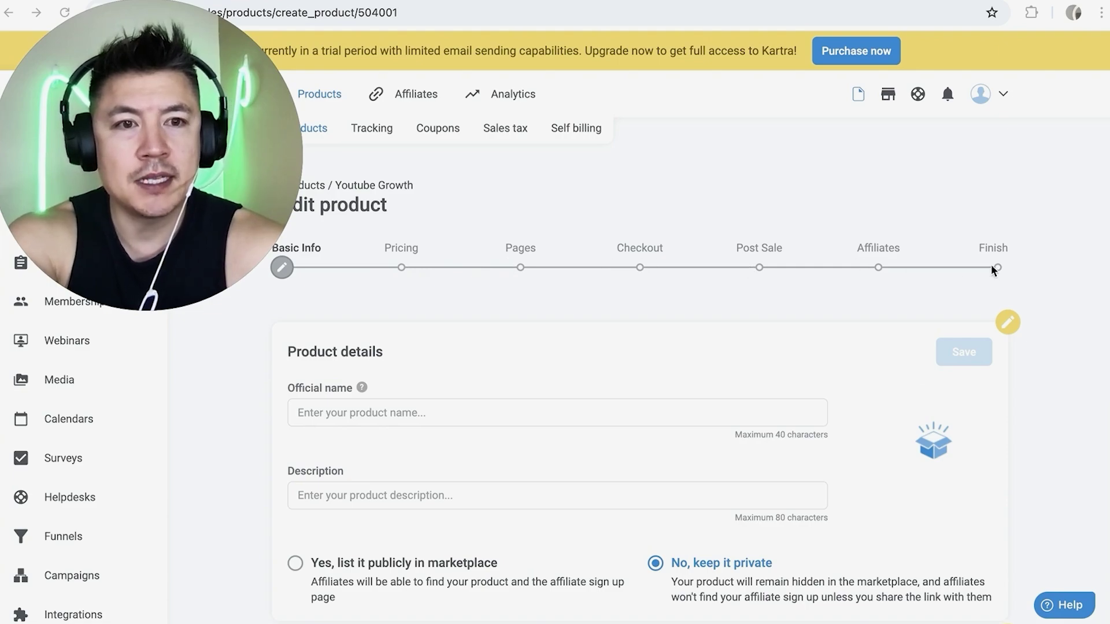
scroll(698, 359, "down", 1)
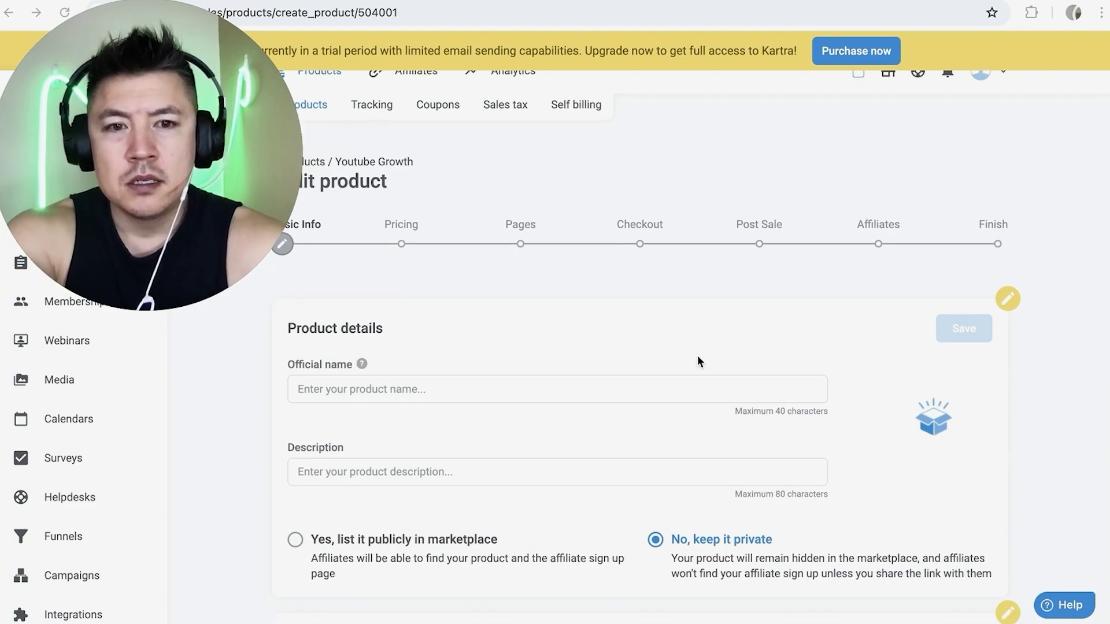
left_click(355, 374)
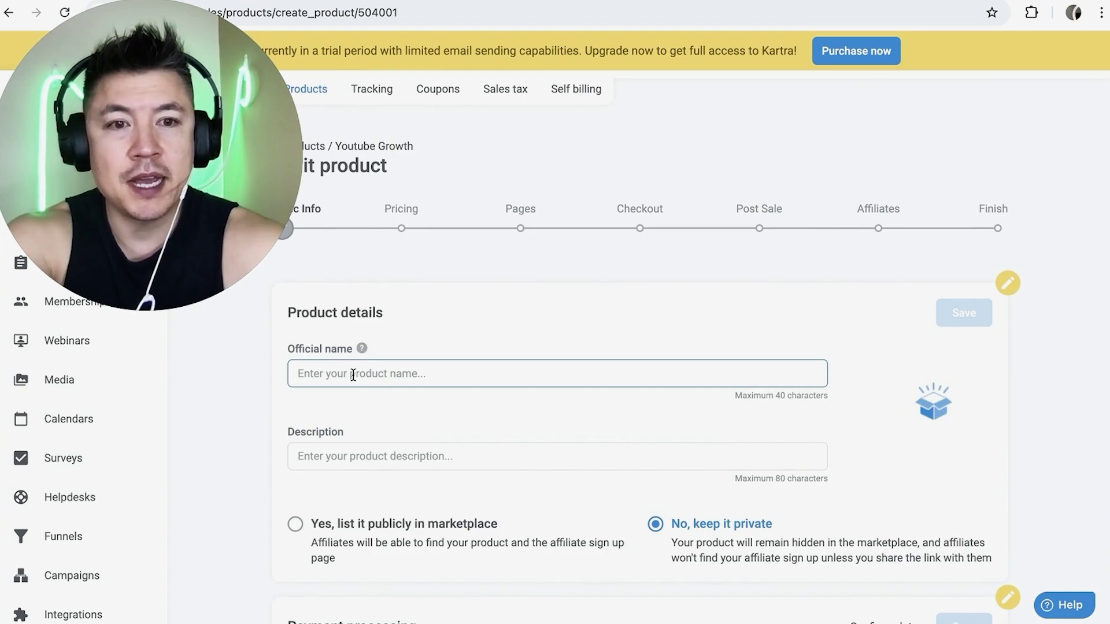
type("Exp")
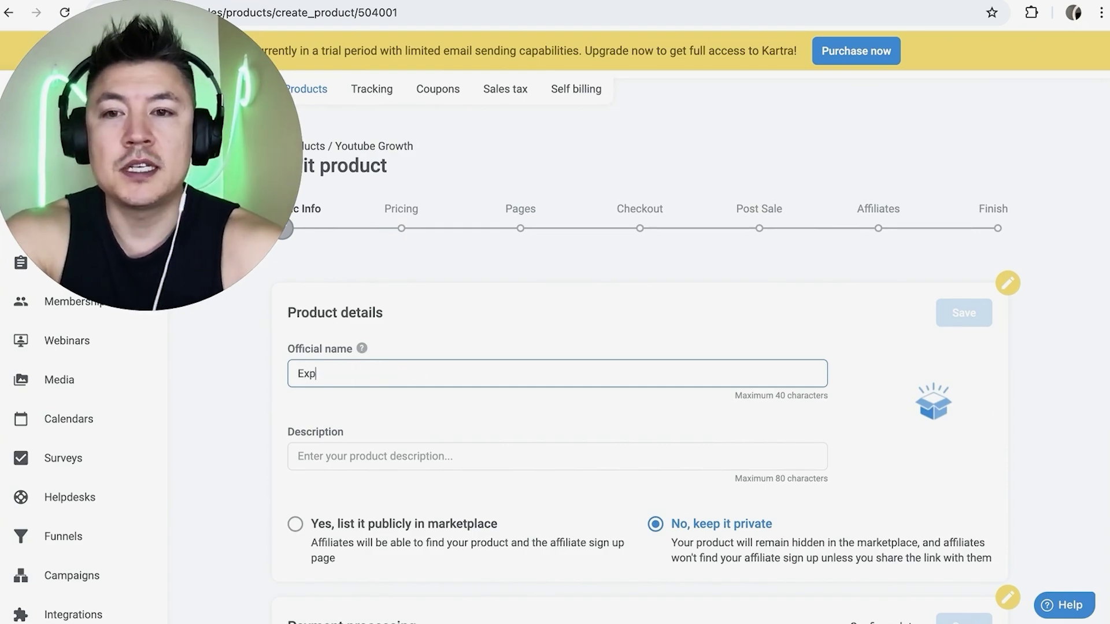
type("losive Youtube Growth")
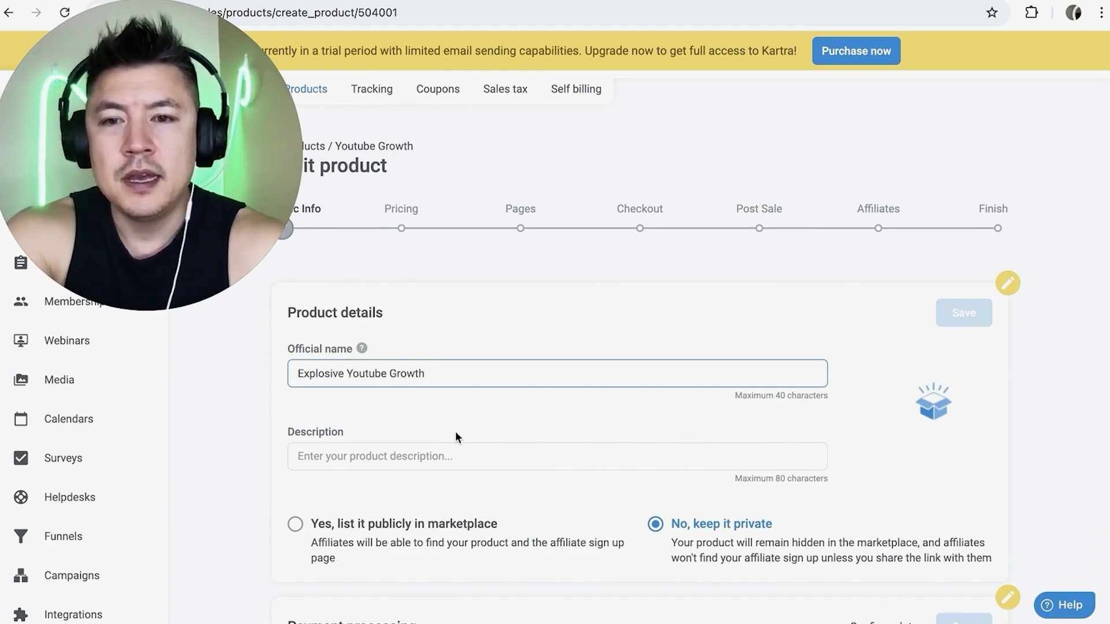
scroll(456, 437, "down", 1)
left_click(354, 438)
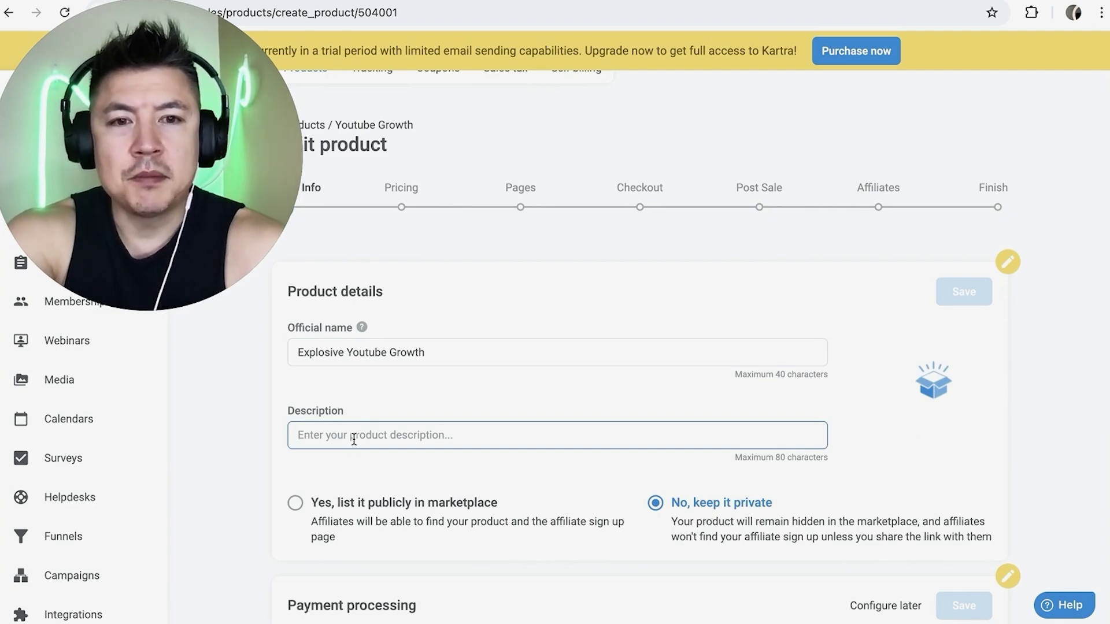
type("Make your way to $1000 per month on Youtube in 3 months")
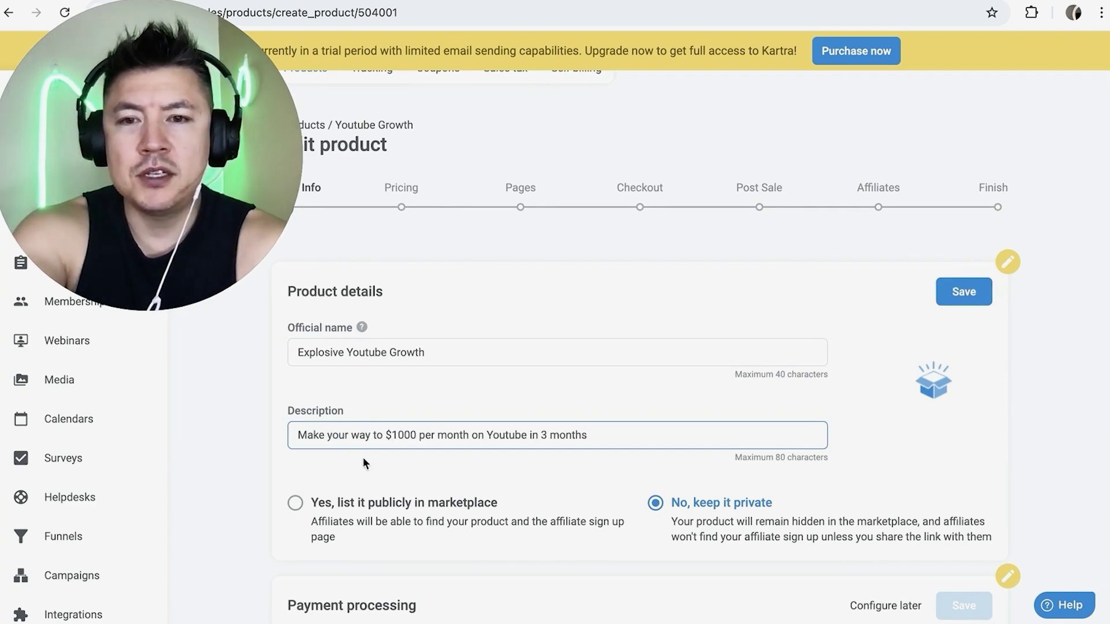
Step: Defer payment processing setup, save the private product details, and continue to Pricing
scroll(518, 450, "down", 2)
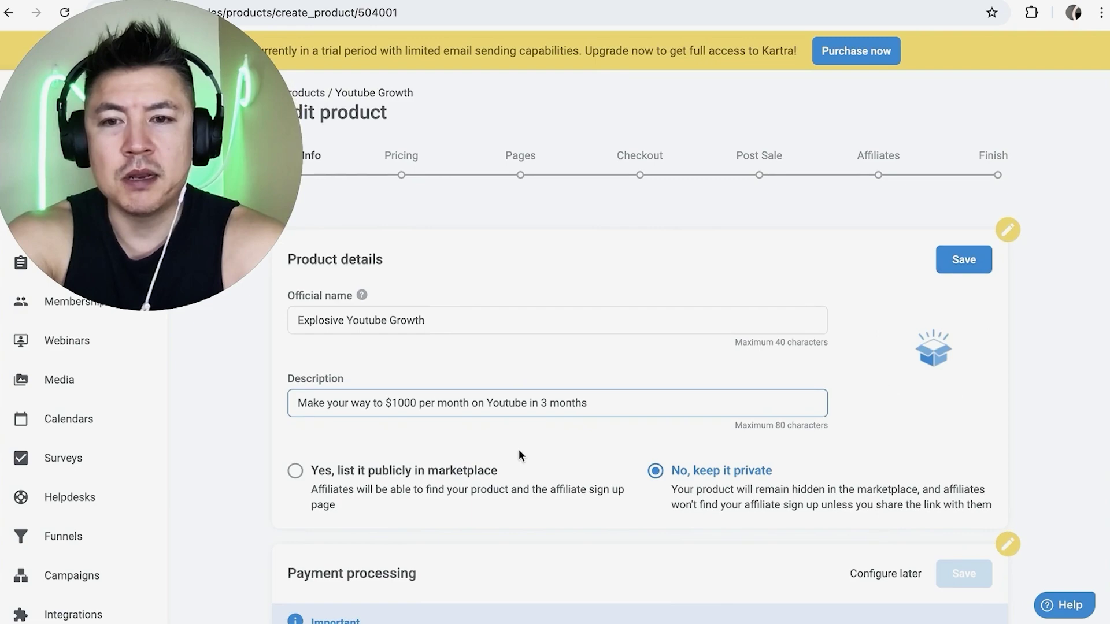
scroll(557, 424, "down", 1)
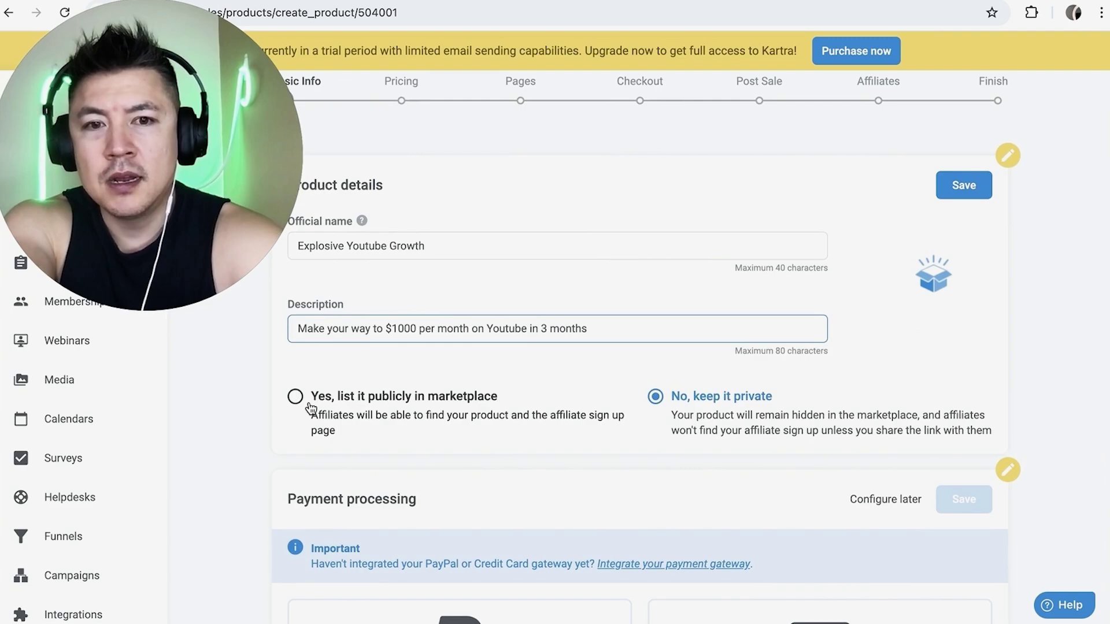
scroll(677, 396, "down", 1)
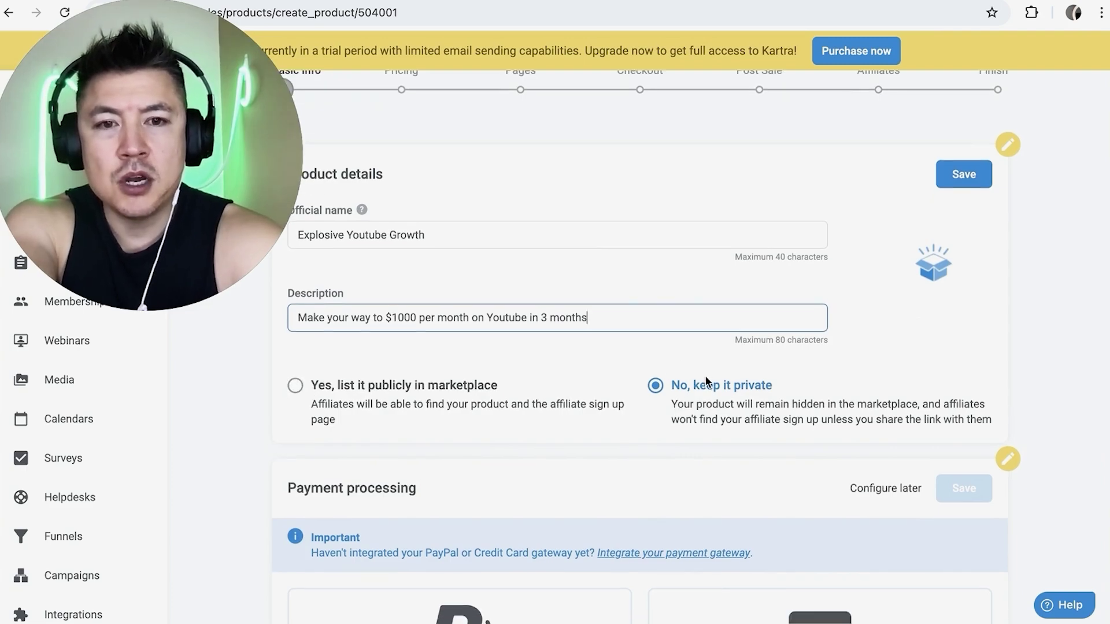
scroll(705, 401, "down", 4)
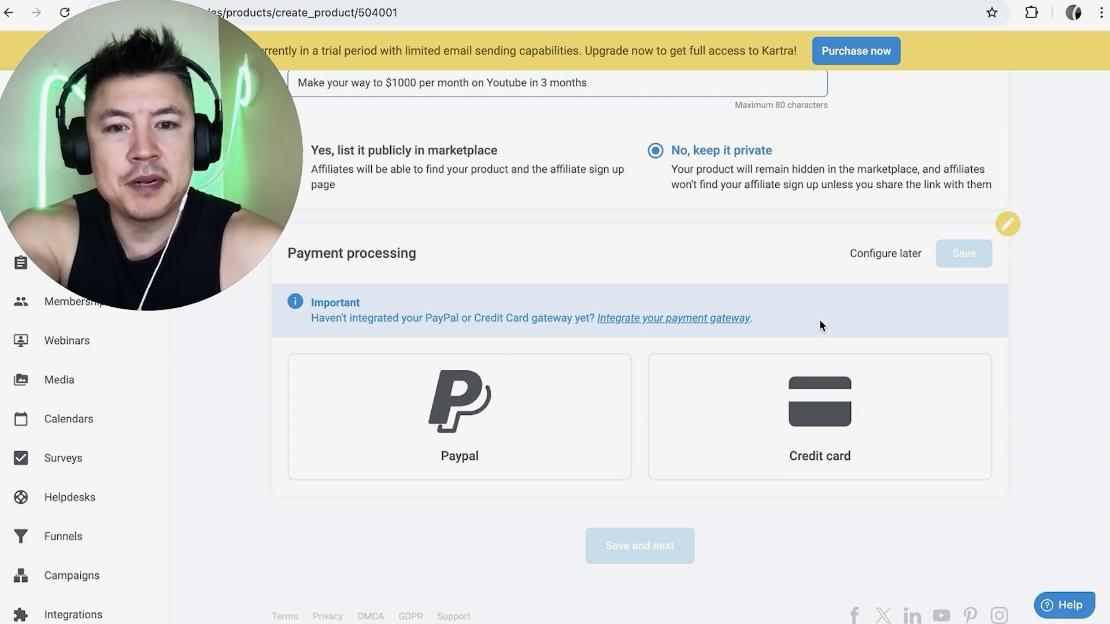
left_click(876, 256)
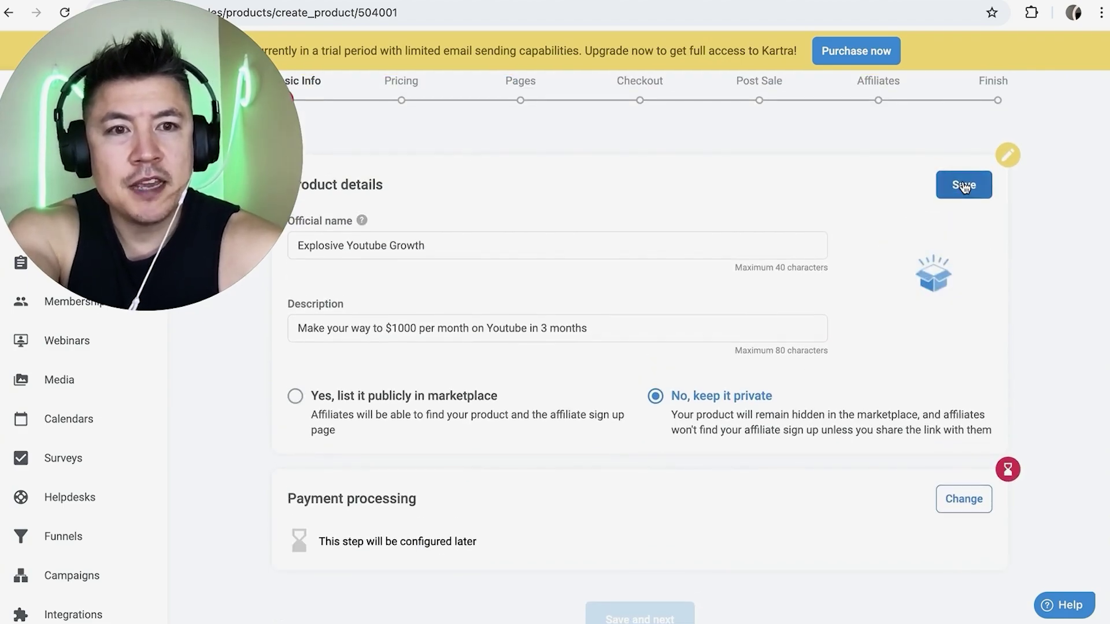
left_click(964, 185)
left_click(663, 539)
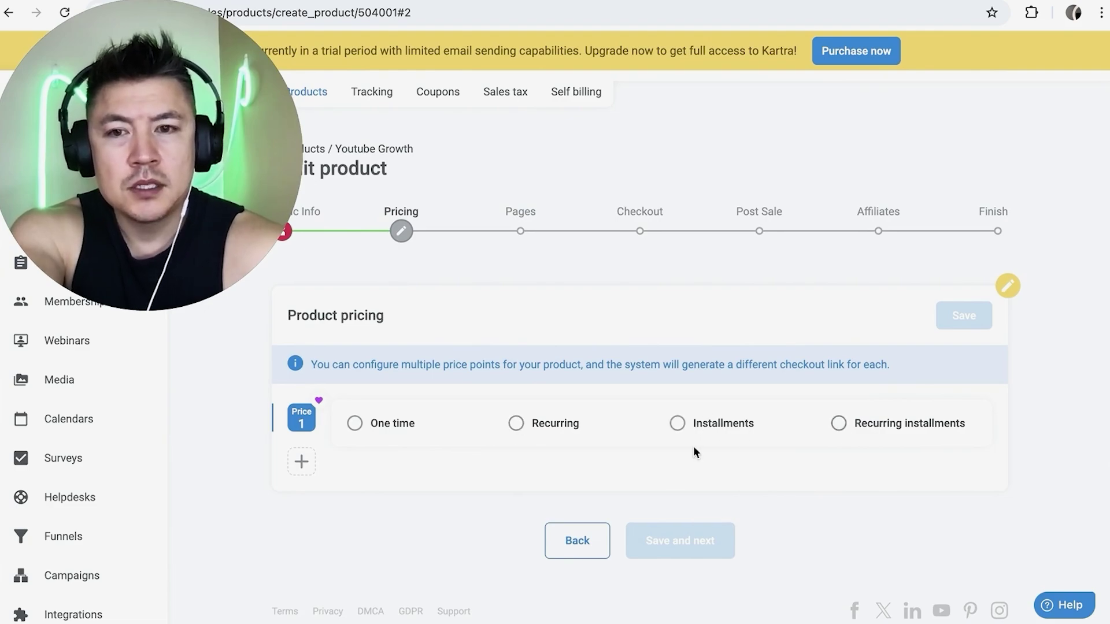
Step: Make the price a one-time 599 charge described as 'One time charge'
left_click(355, 424)
scroll(357, 428, "down", 2)
left_click(550, 492)
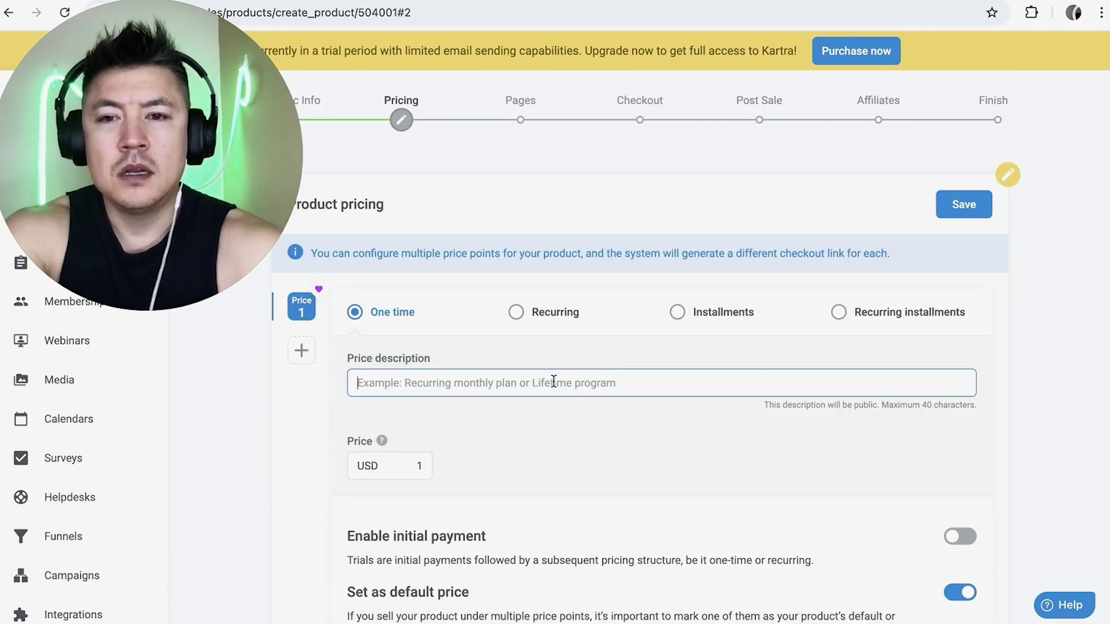
type("ON")
key("BackSpace")
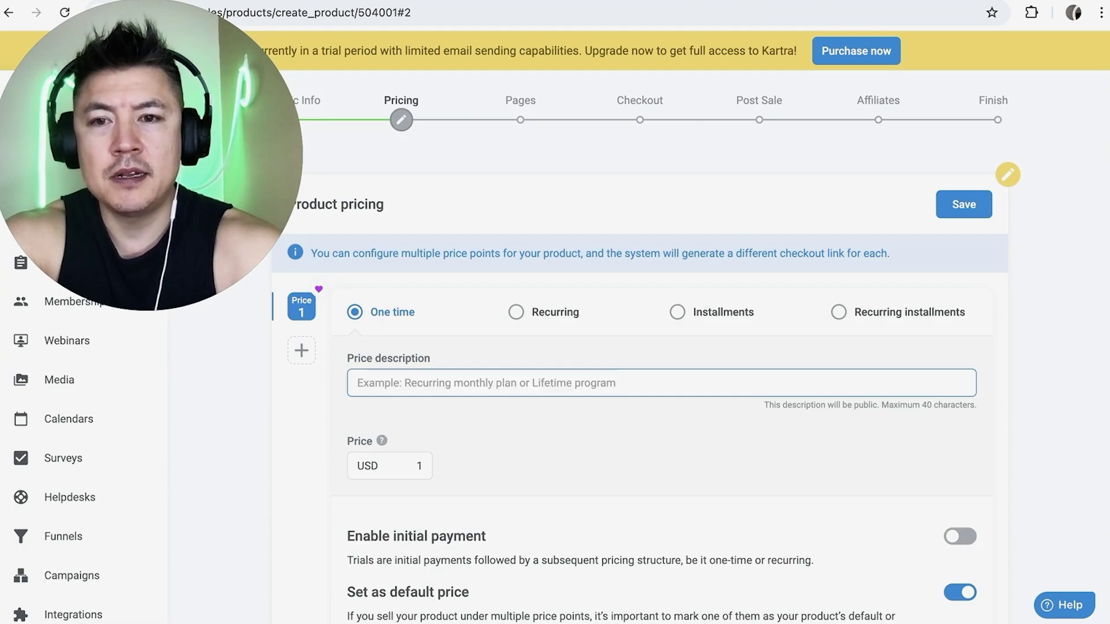
type("ONe time charge")
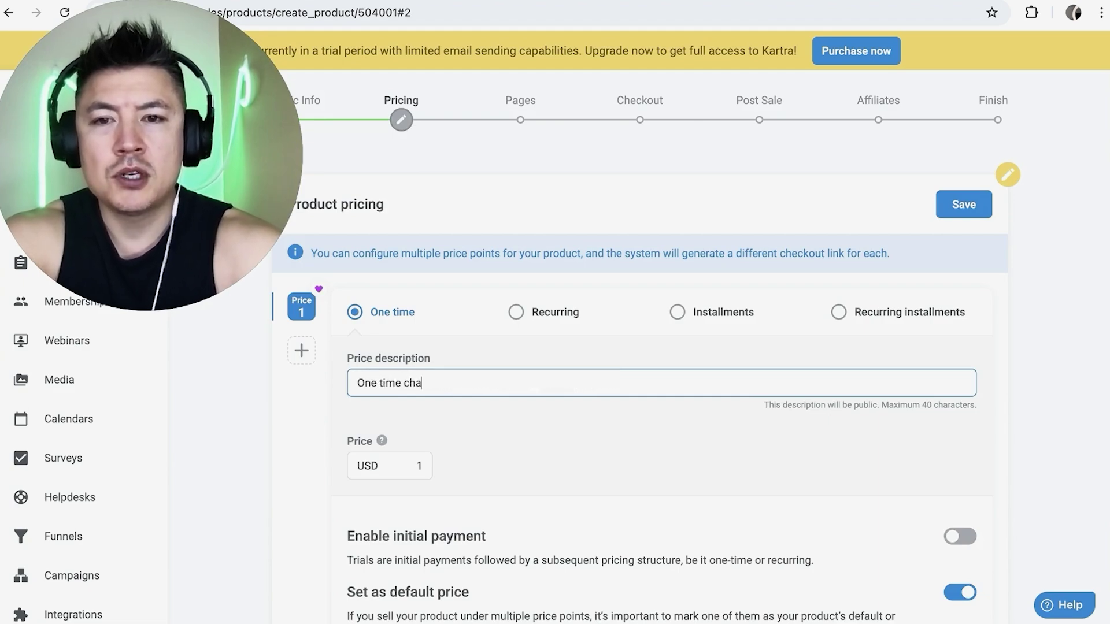
scroll(475, 401, "down", 1)
left_click(421, 400)
double_click(420, 401)
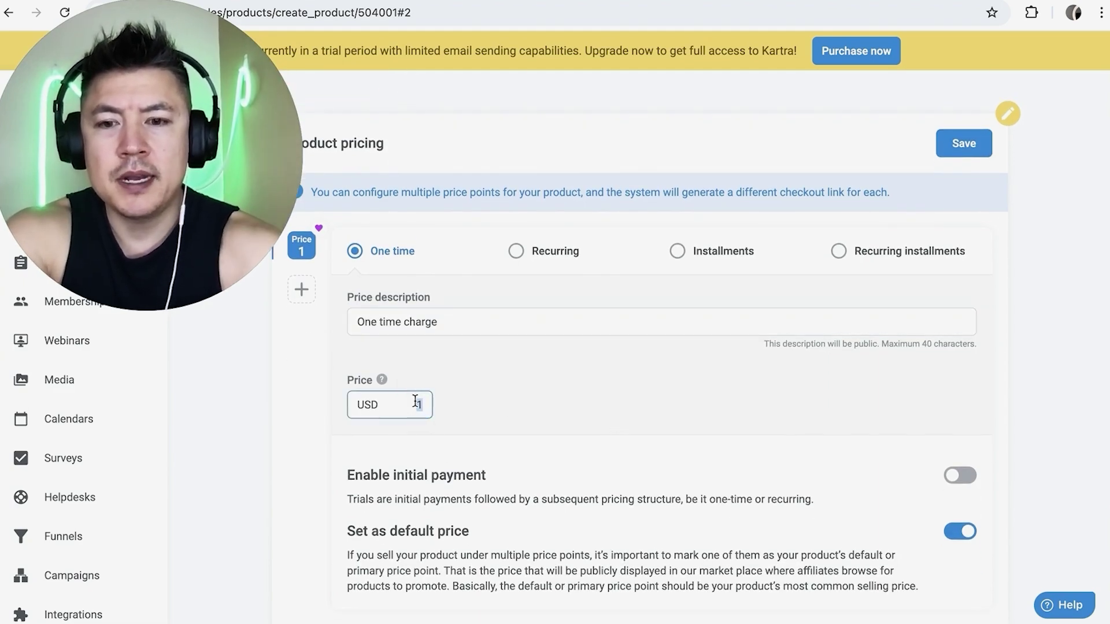
type("599")
Step: Save the one-time USD 599 default price and continue to the Pages step
scroll(573, 345, "down", 3)
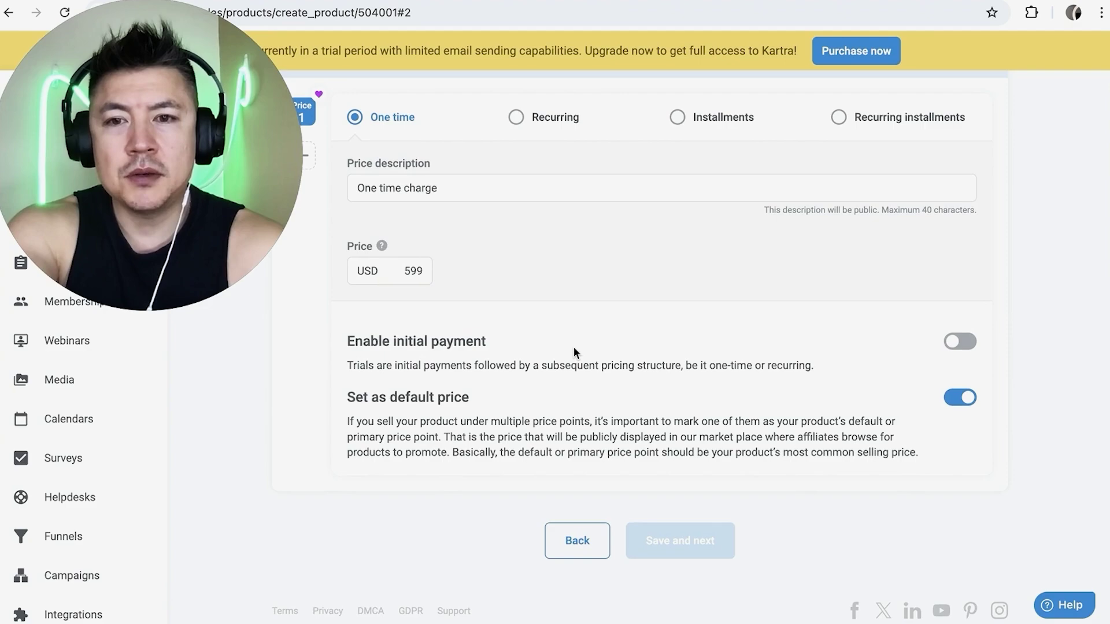
left_click(965, 399)
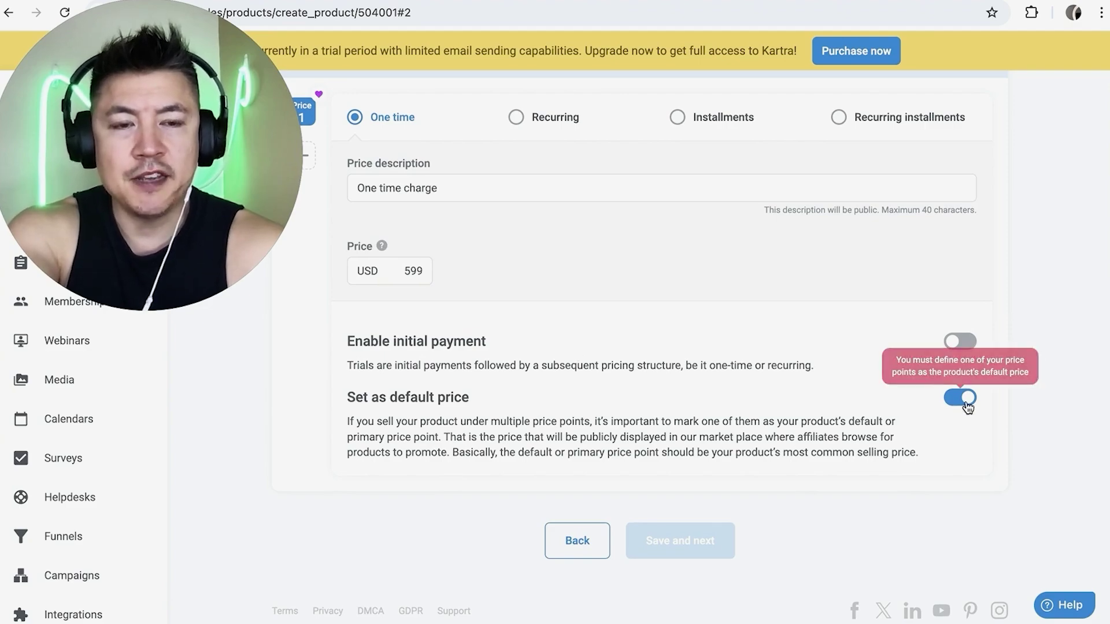
scroll(585, 393, "up", 1)
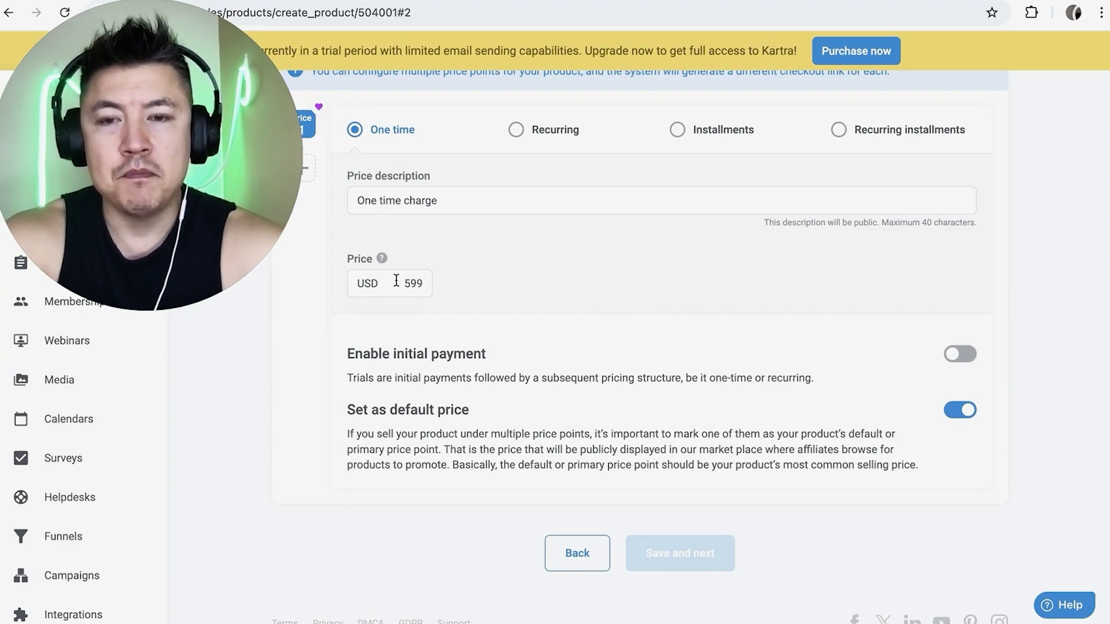
scroll(734, 309, "up", 2)
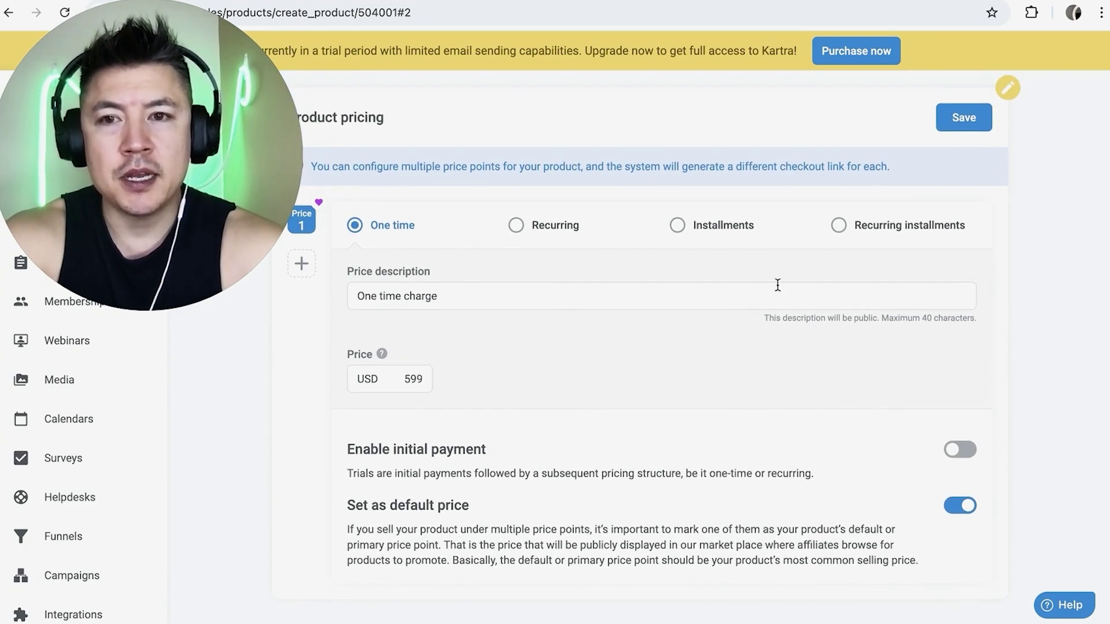
left_click(955, 121)
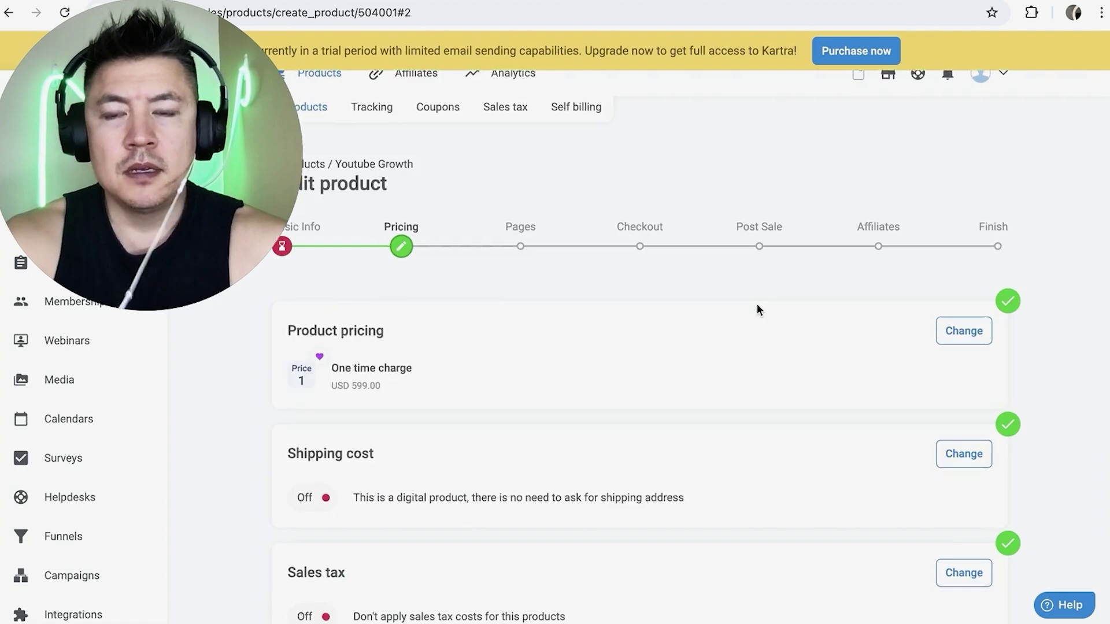
scroll(758, 307, "down", 4)
left_click(681, 543)
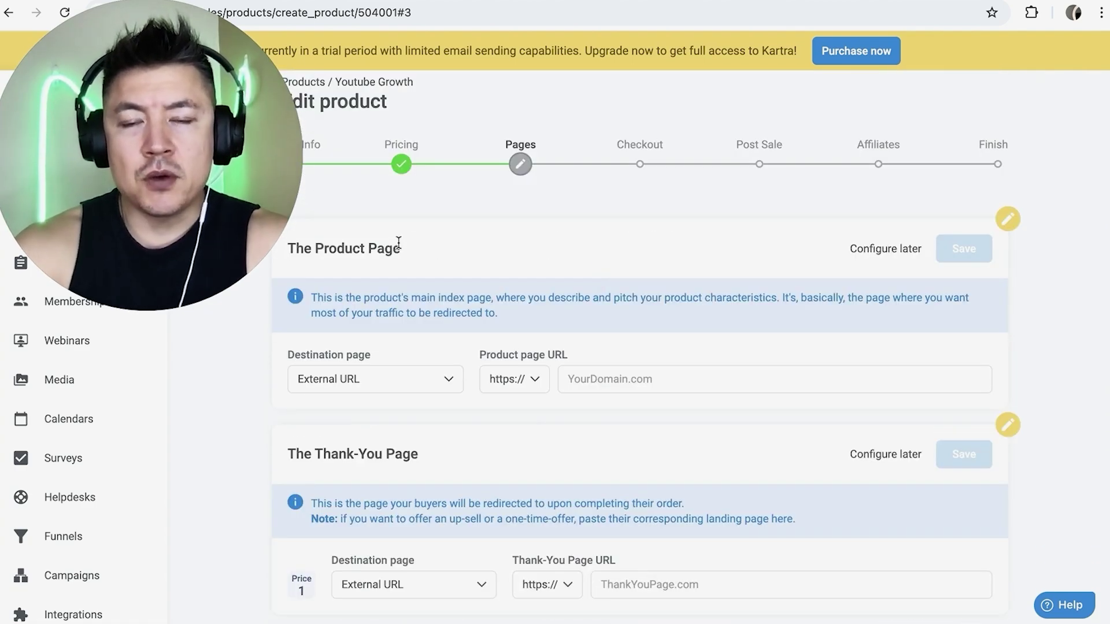
Step: Set both the product page and thank-you page to configure later, then continue to Checkout
left_click(613, 379)
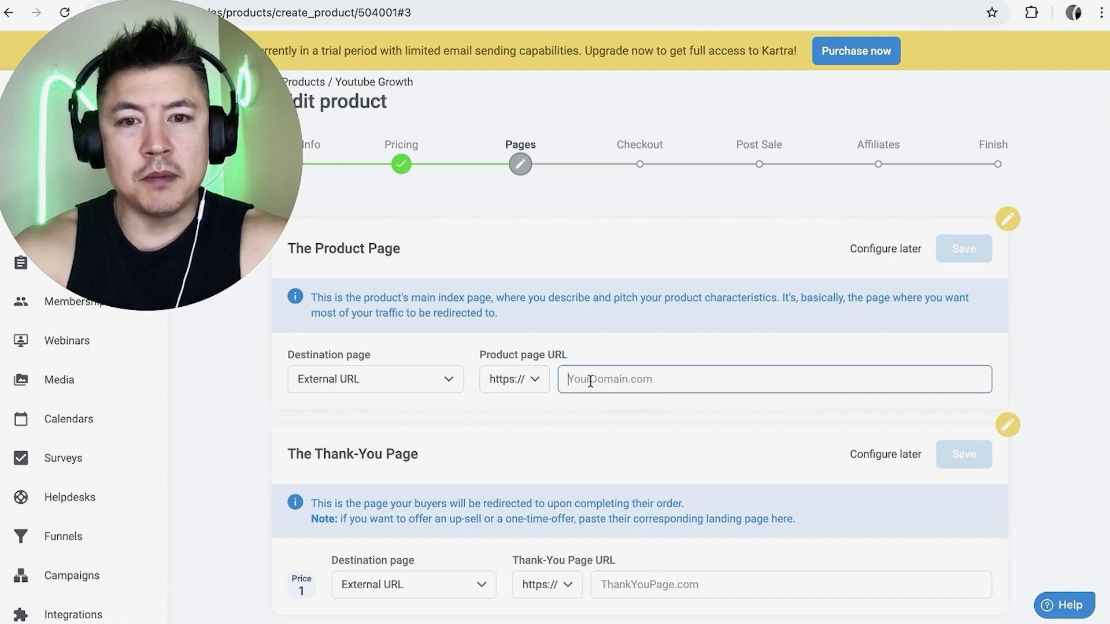
scroll(695, 378, "down", 1)
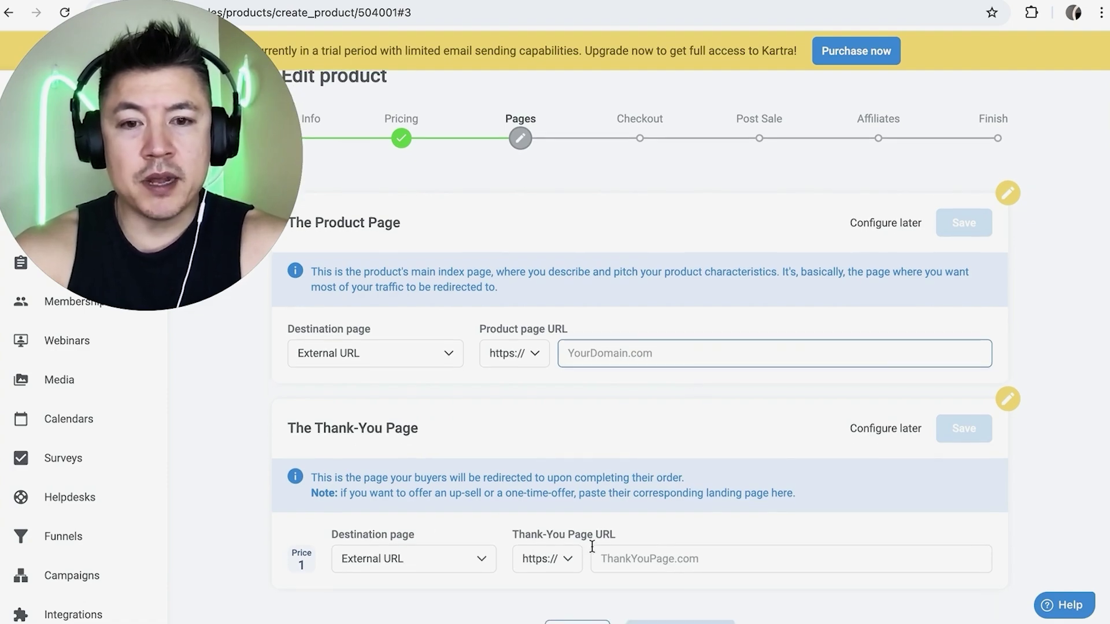
left_click(632, 556)
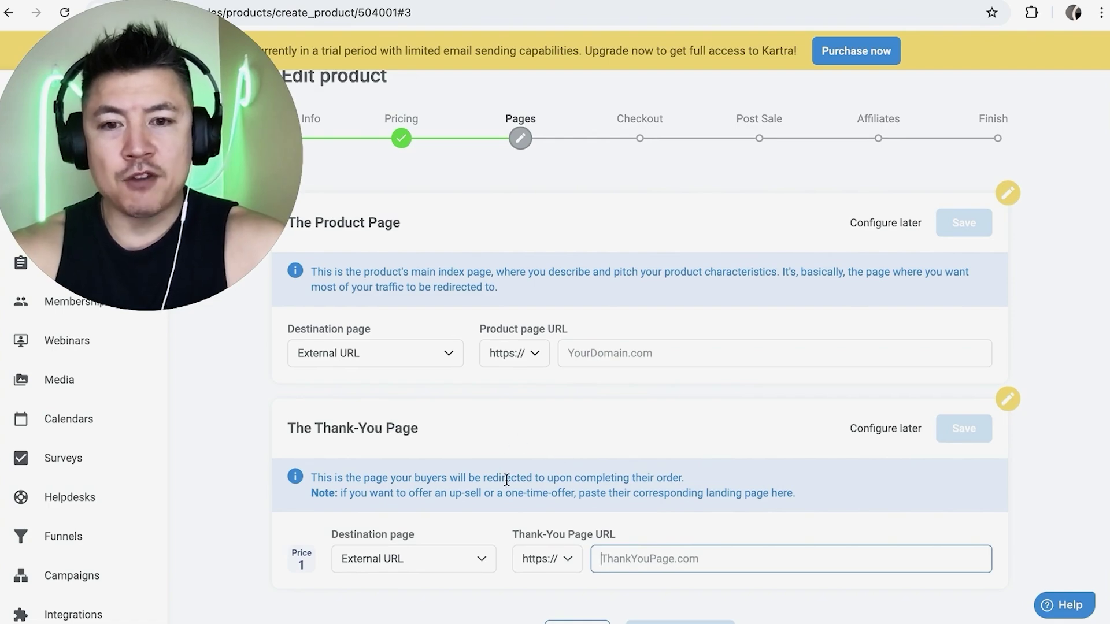
scroll(641, 556, "down", 2)
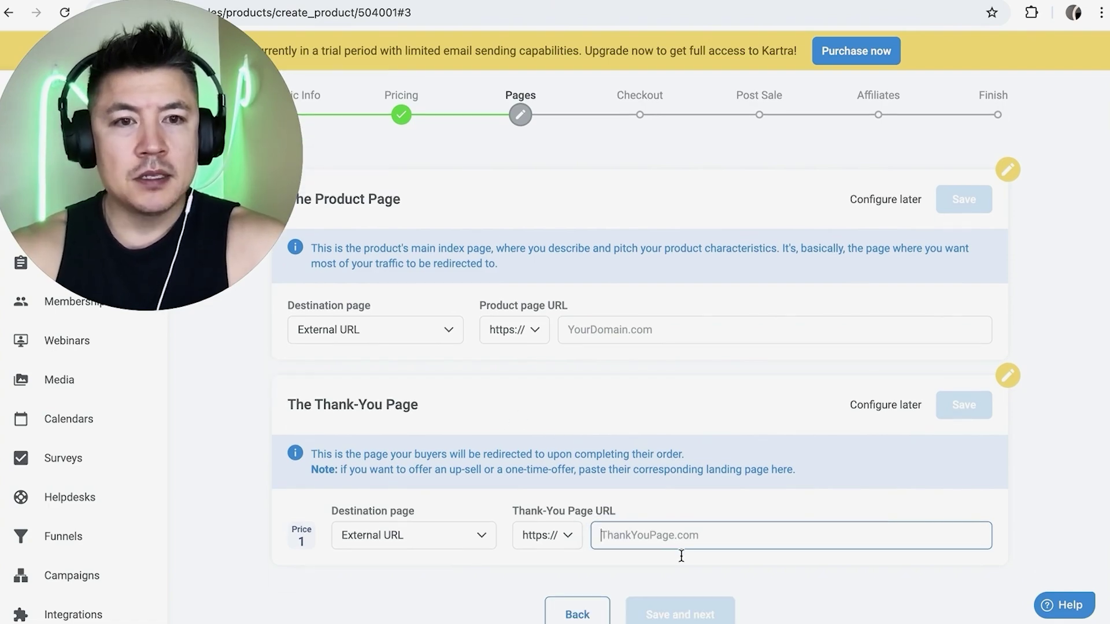
left_click(901, 203)
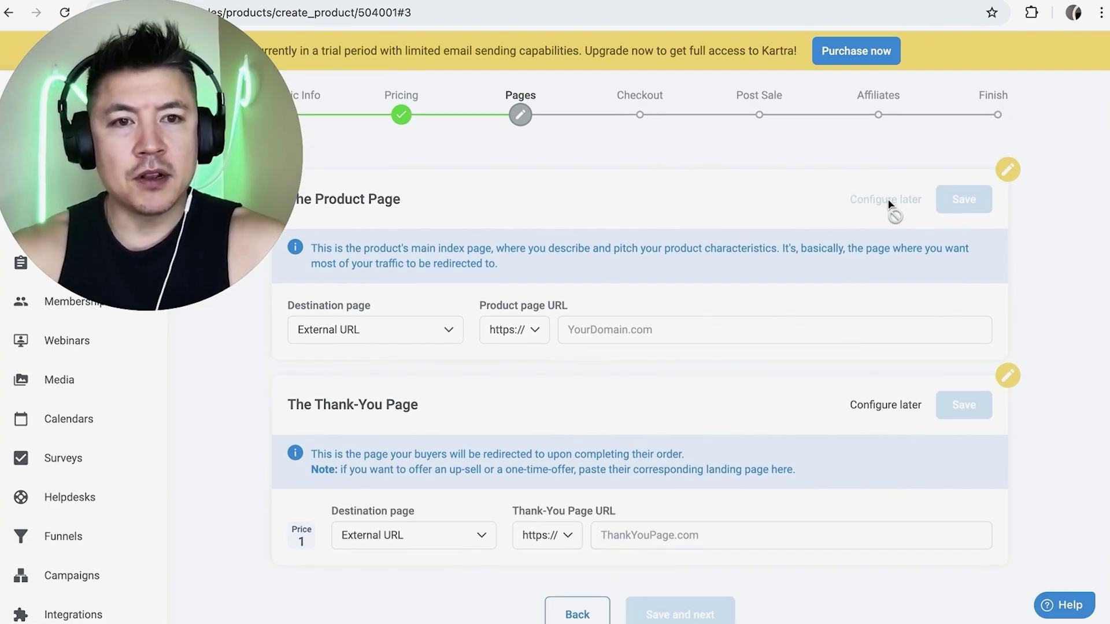
left_click(872, 332)
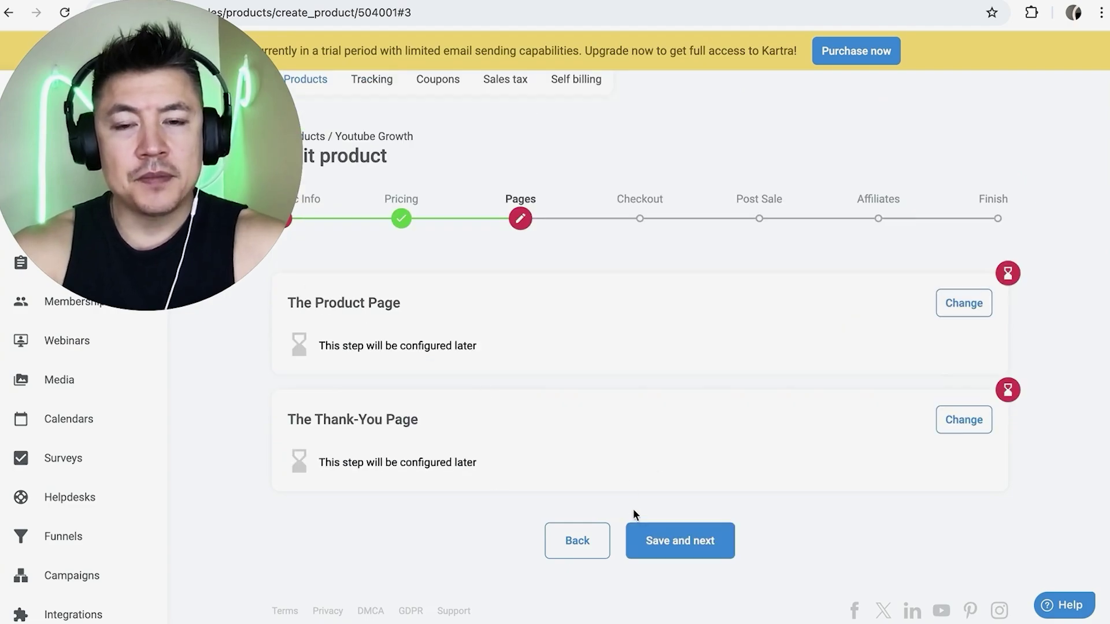
left_click(695, 527)
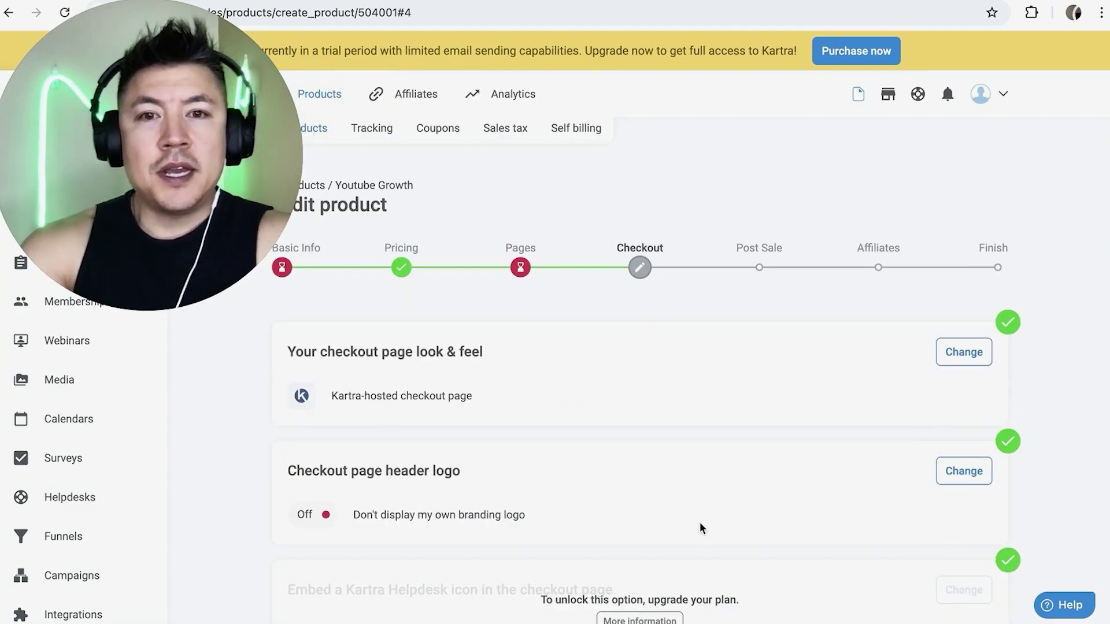
Step: Set the checkout look and feel to a Kartra-hosted checkout page and save it
scroll(622, 373, "down", 2)
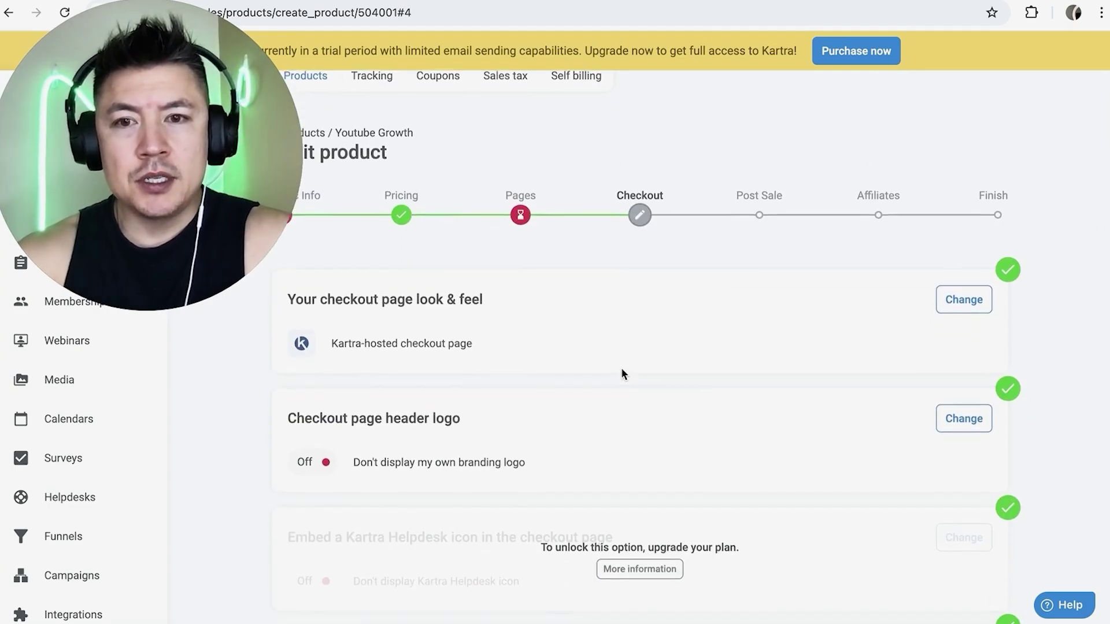
left_click(963, 292)
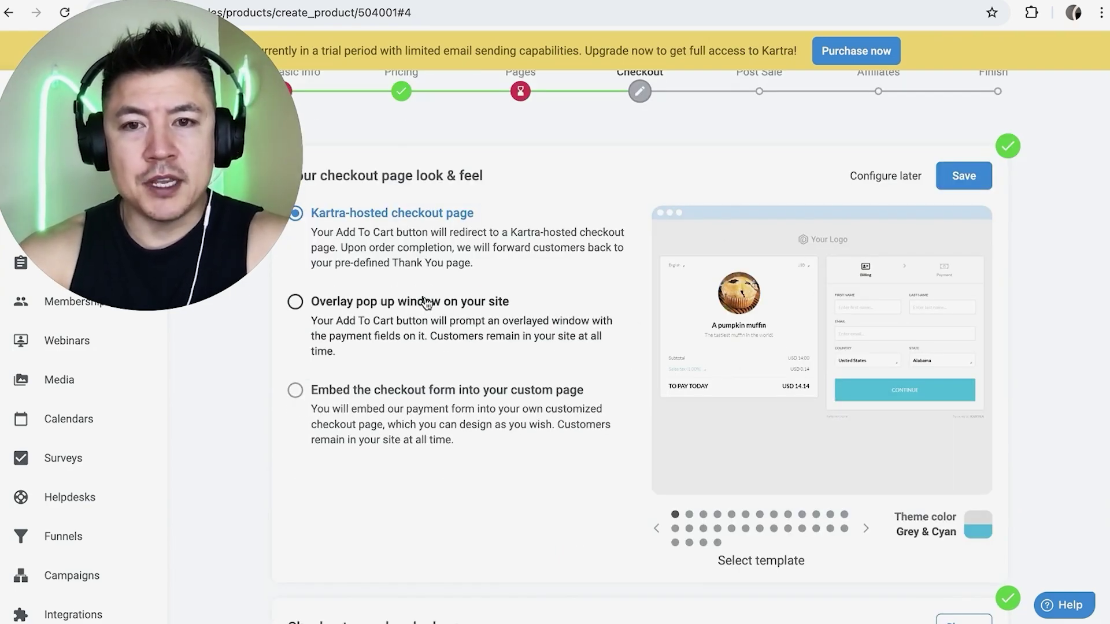
left_click(334, 305)
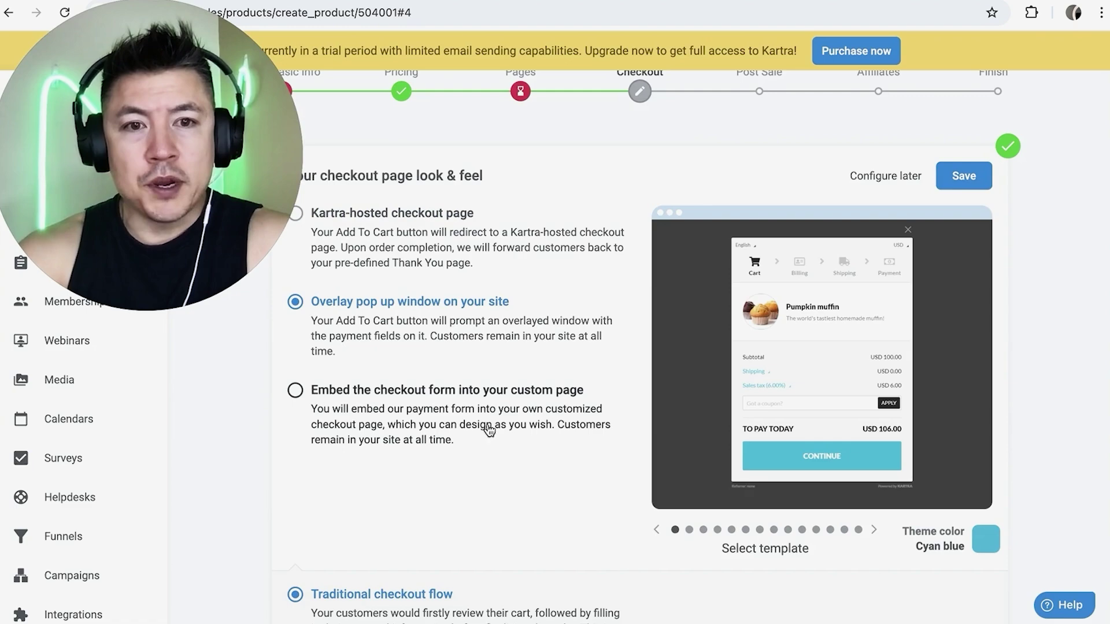
left_click(296, 391)
scroll(560, 410, "down", 2)
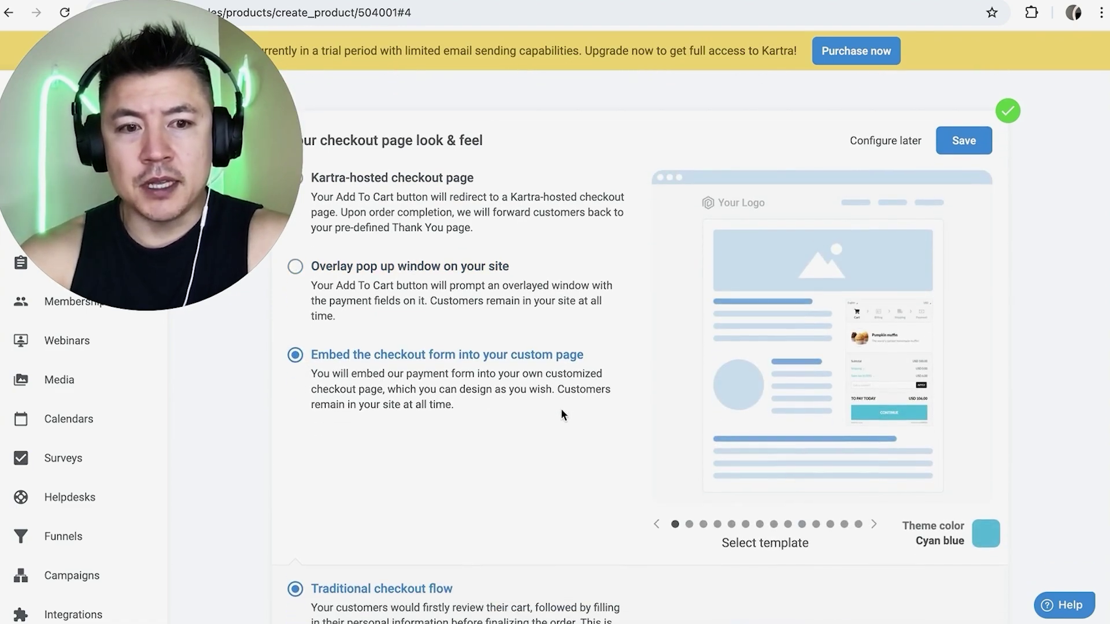
scroll(561, 410, "up", 3)
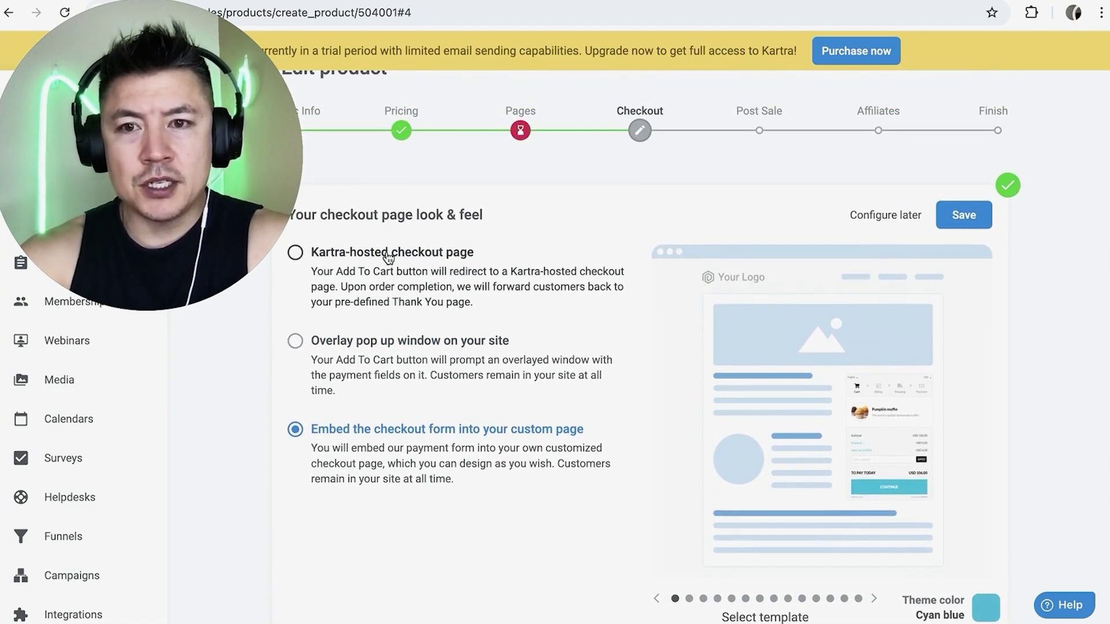
left_click(387, 253)
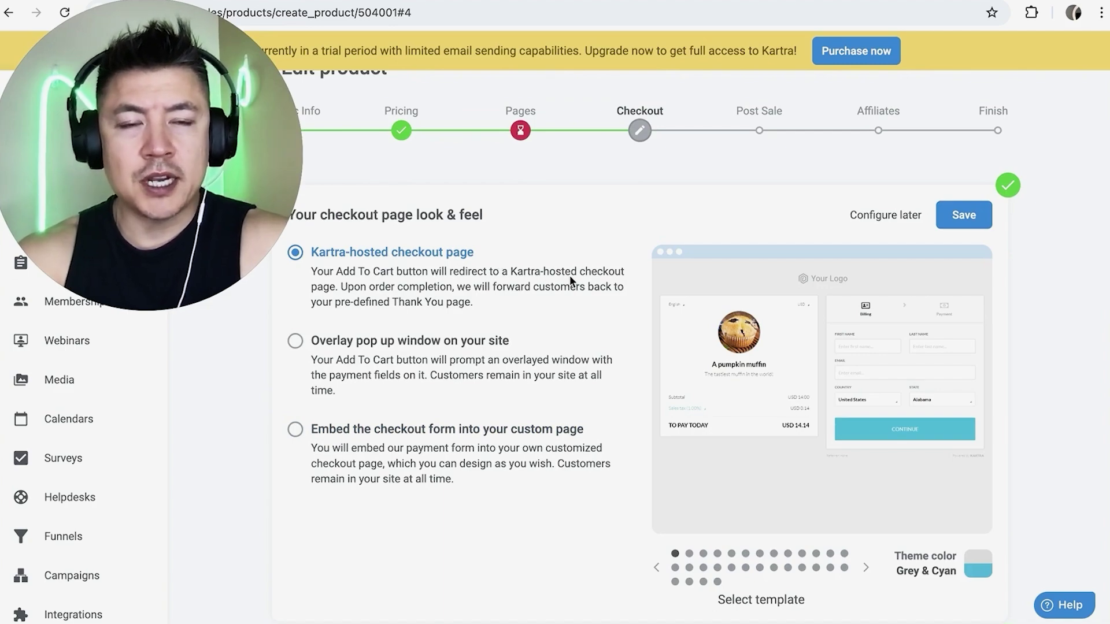
left_click(962, 215)
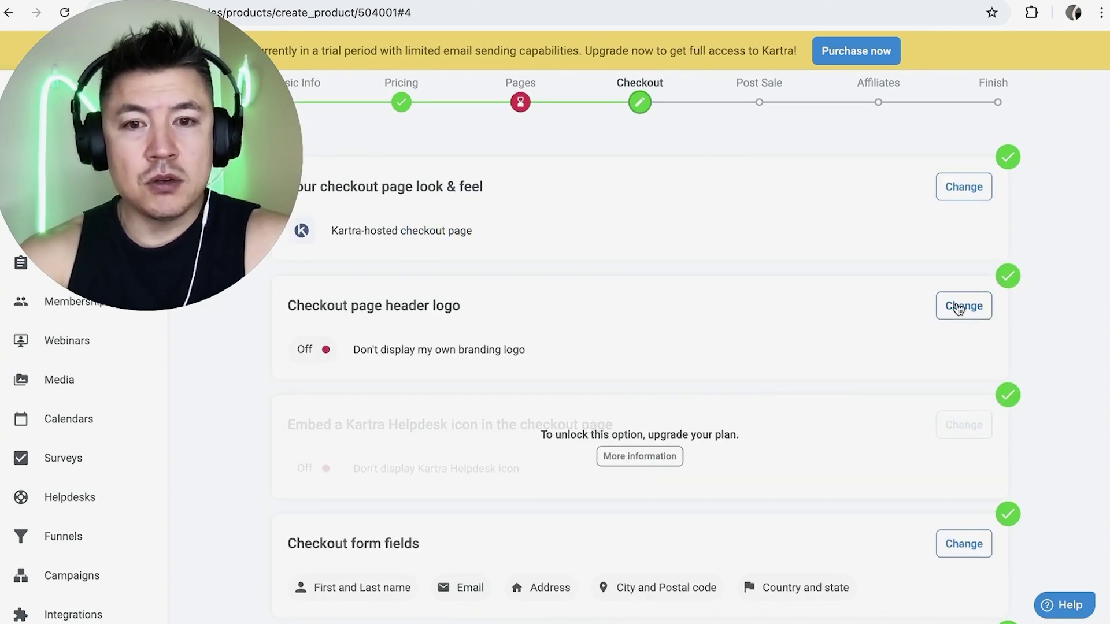
Step: Leave the remaining checkout options off and continue to Post Sale
scroll(800, 338, "down", 3)
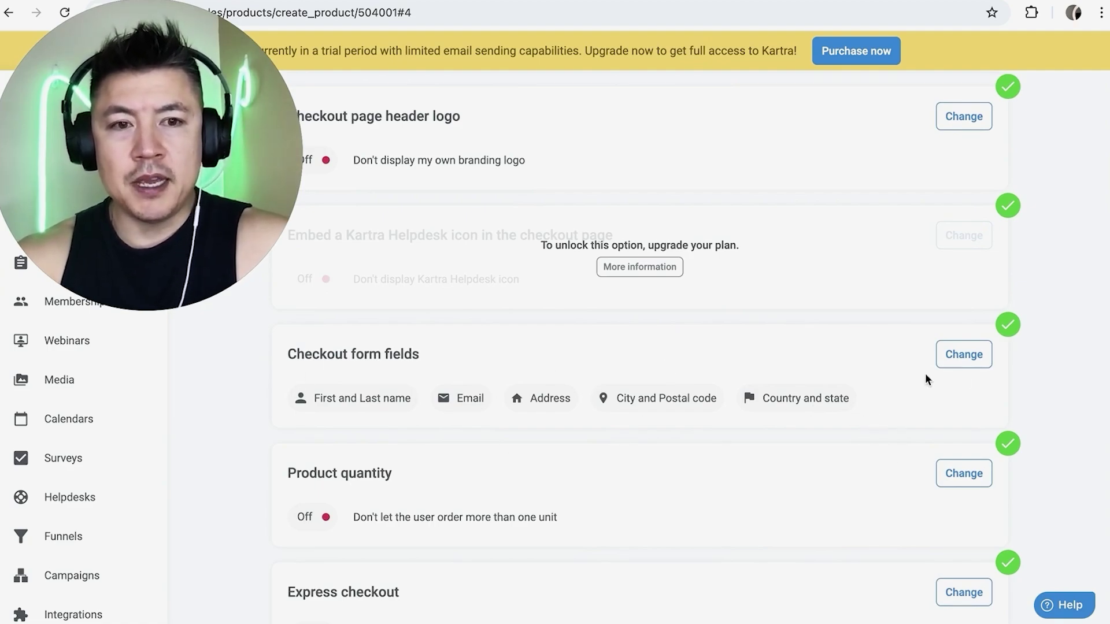
scroll(702, 388, "down", 3)
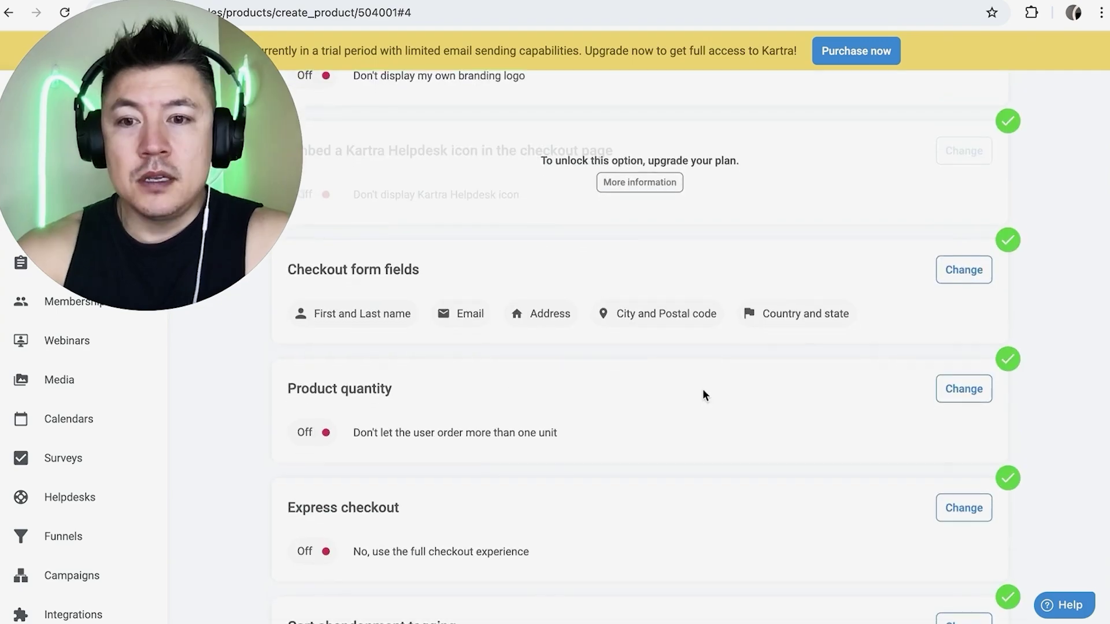
scroll(576, 372, "down", 1)
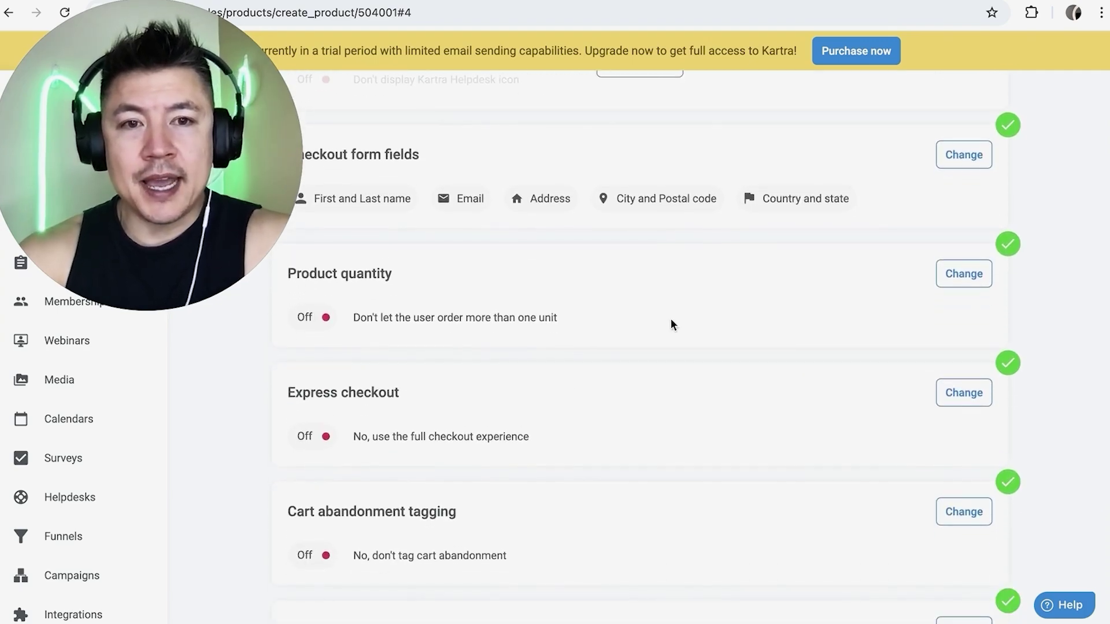
scroll(746, 322, "down", 1)
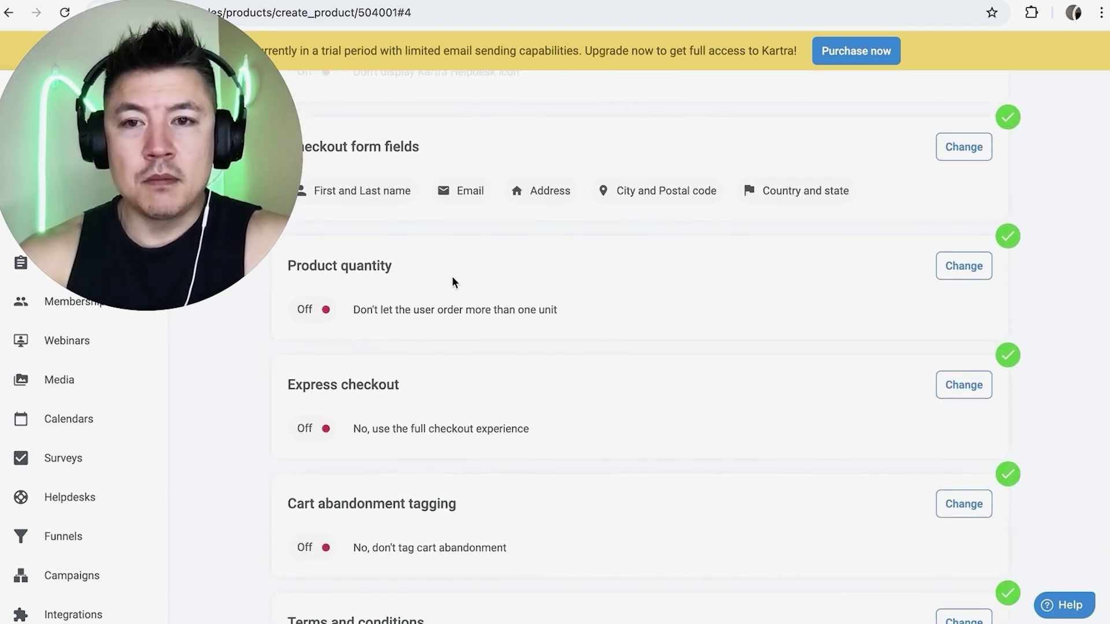
scroll(597, 374, "down", 3)
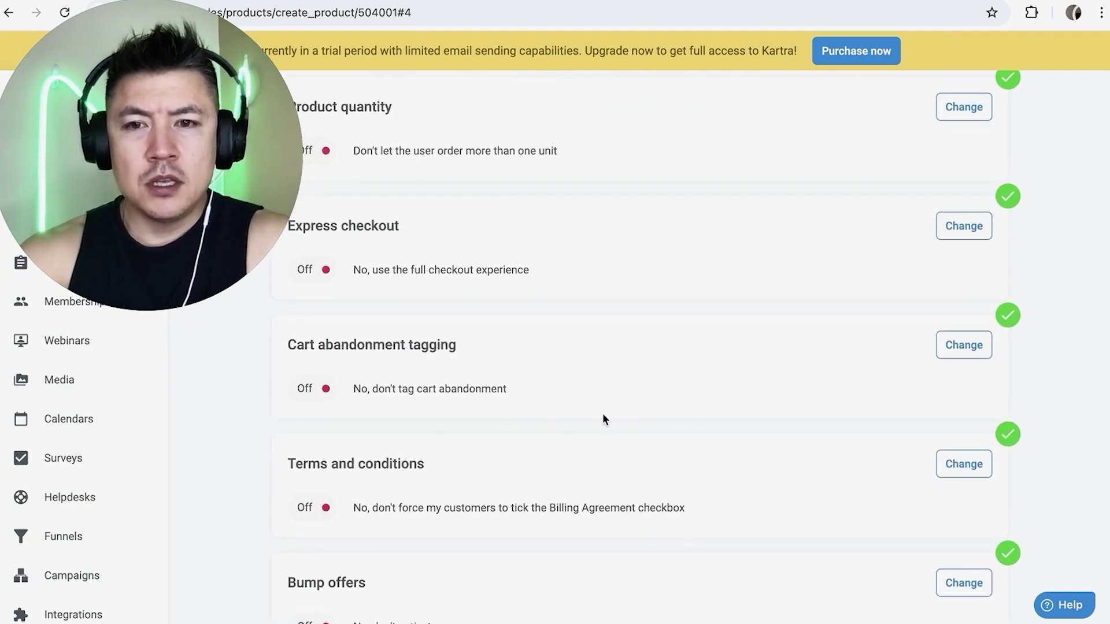
scroll(651, 409, "down", 2)
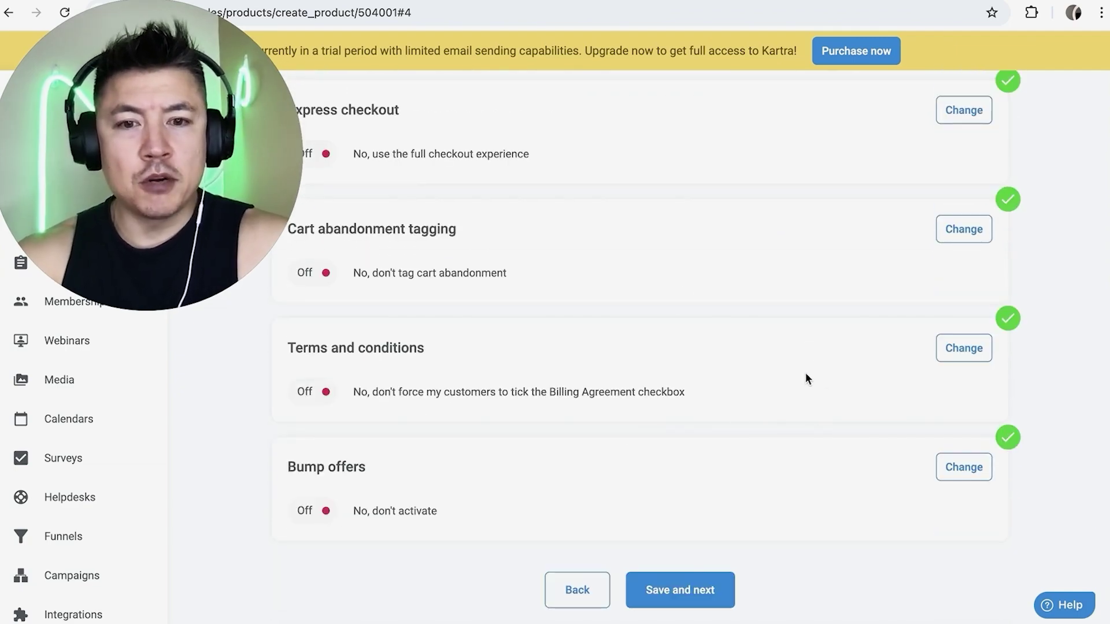
scroll(771, 372, "down", 1)
left_click(704, 556)
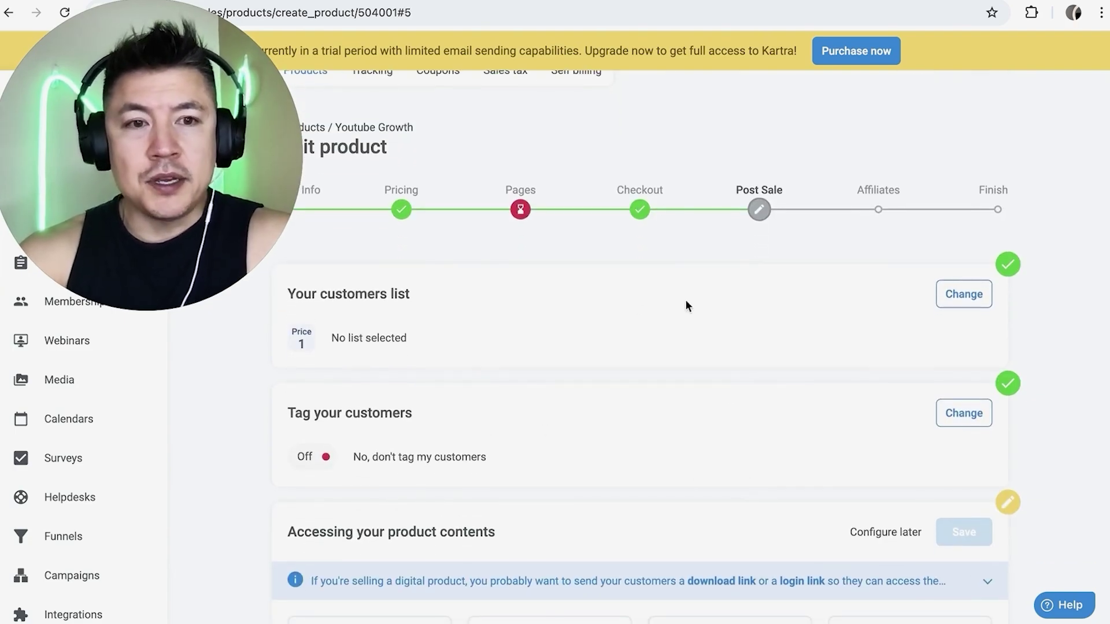
Step: Set product access to deliver a downloadable file
scroll(821, 325, "down", 1)
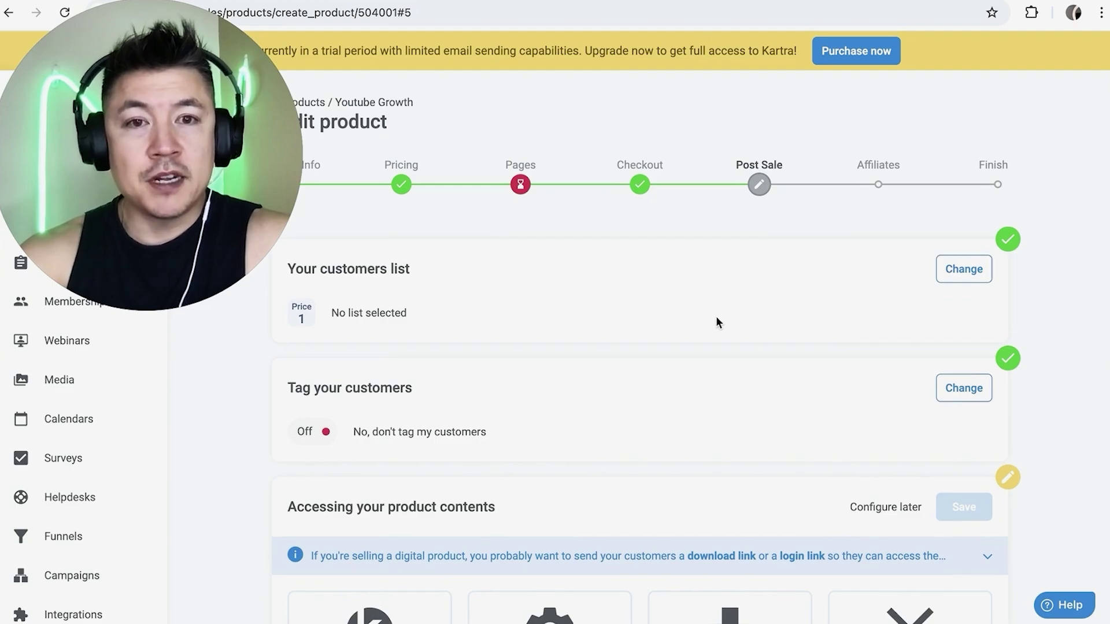
scroll(717, 319, "down", 3)
scroll(717, 319, "down", 1)
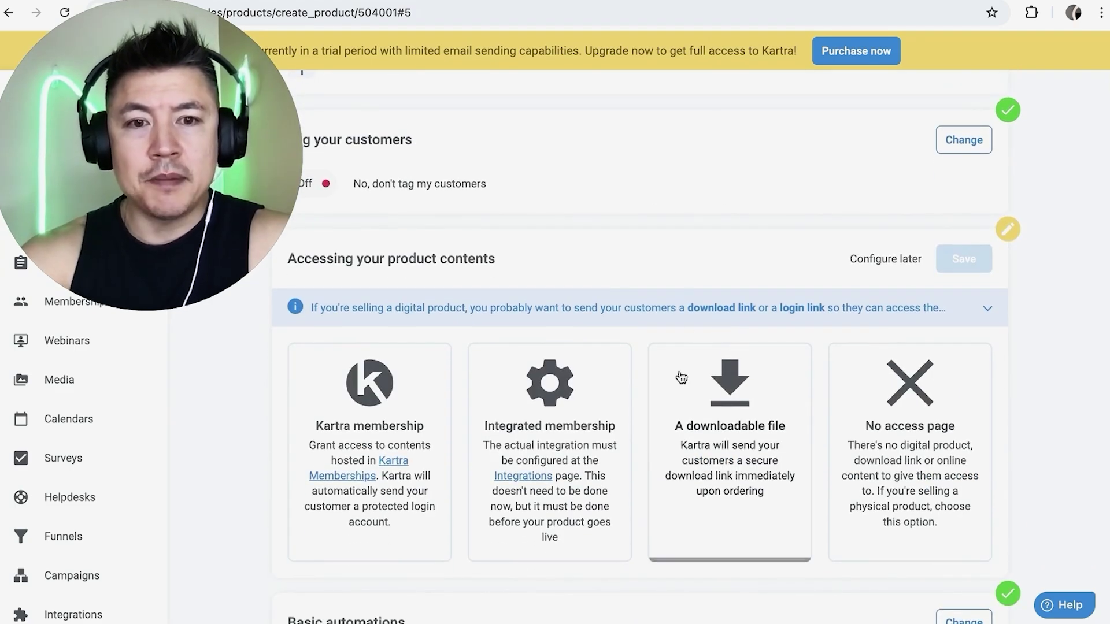
left_click(716, 462)
scroll(716, 461, "down", 1)
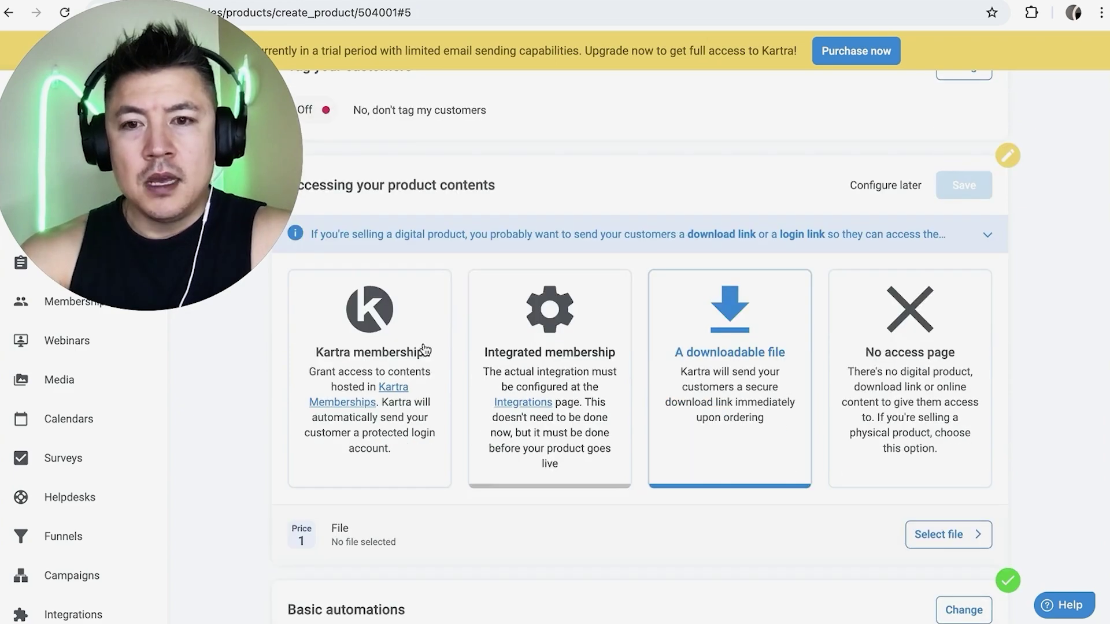
scroll(632, 430, "down", 2)
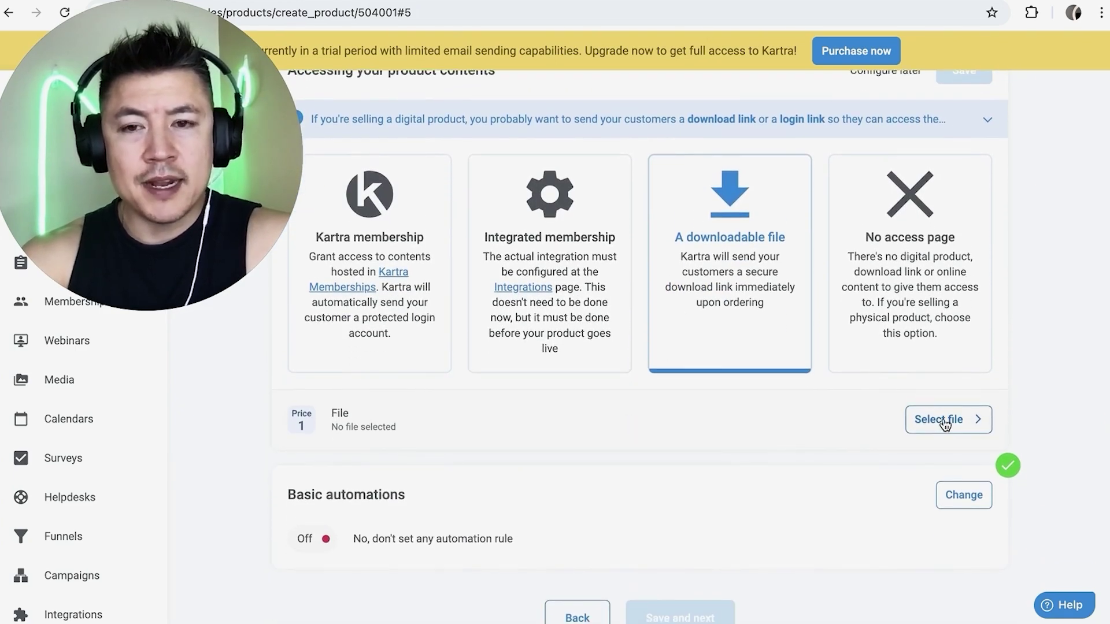
Step: Attach the Unfilled_Omaha_Form PDF from the Documents library
left_click(941, 421)
left_click(1062, 385)
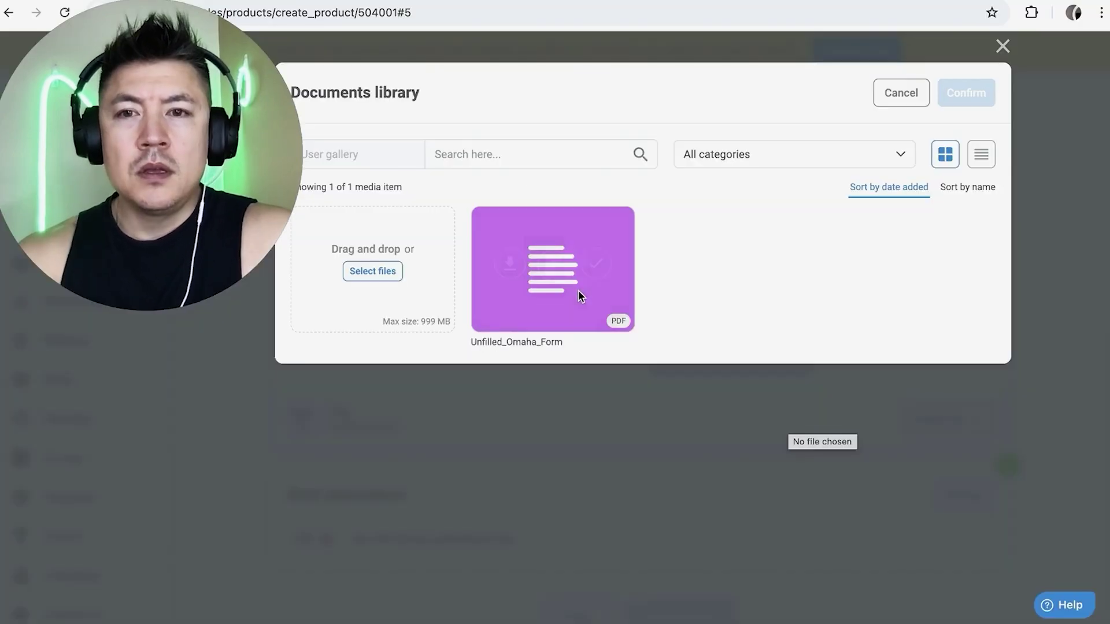
mouse_move(565, 278)
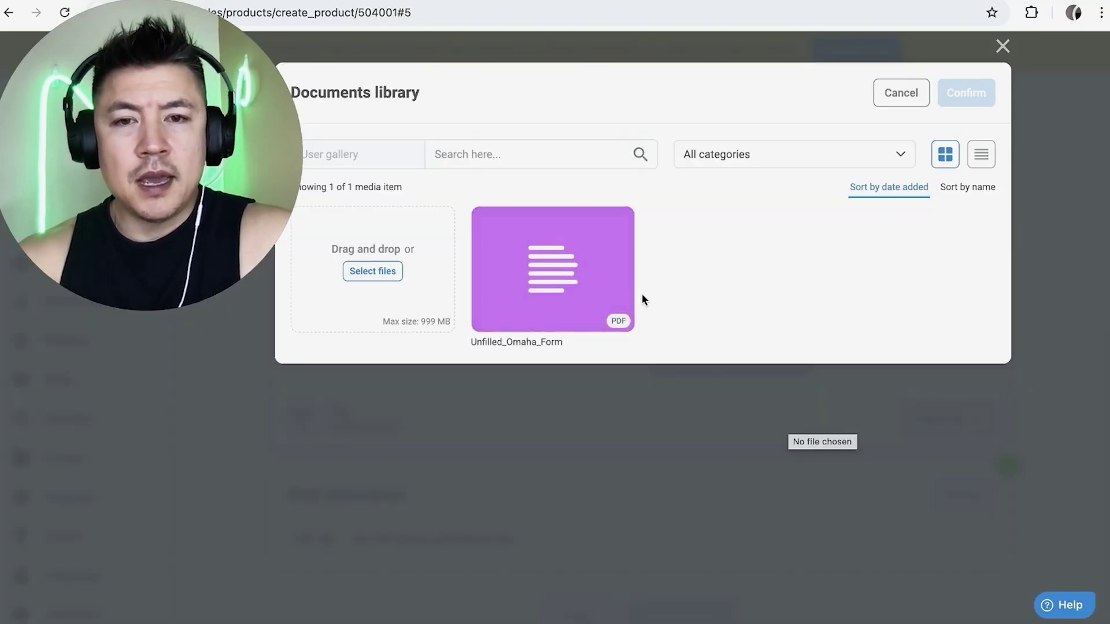
left_click(596, 270)
left_click(955, 101)
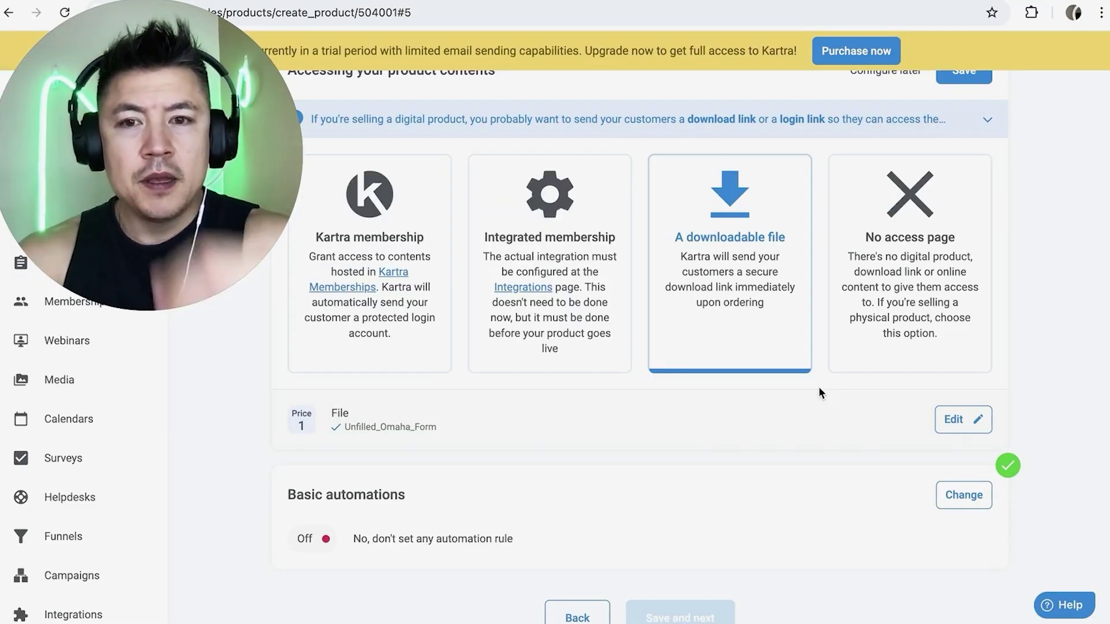
Step: Save the product access settings and continue to the Affiliates step
scroll(651, 471, "up", 2)
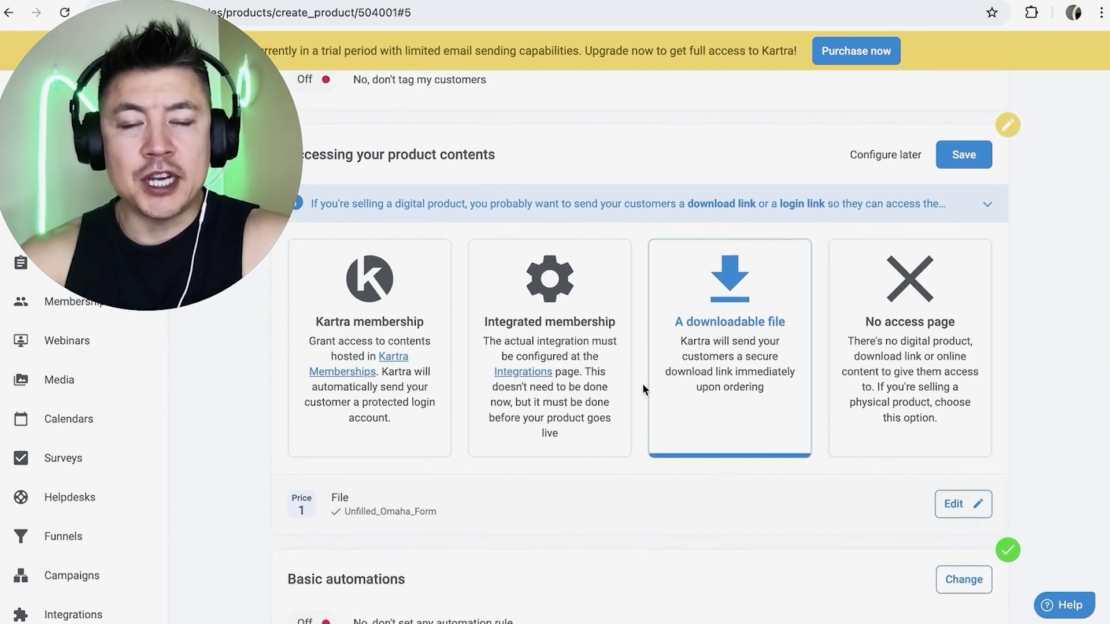
scroll(643, 383, "down", 2)
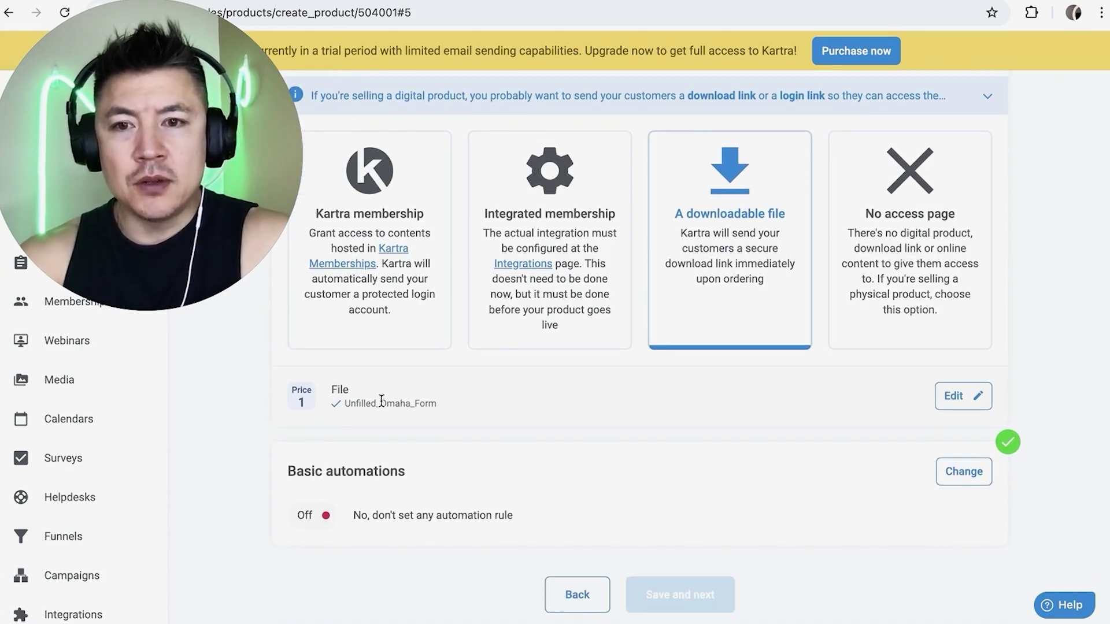
scroll(758, 437, "up", 5)
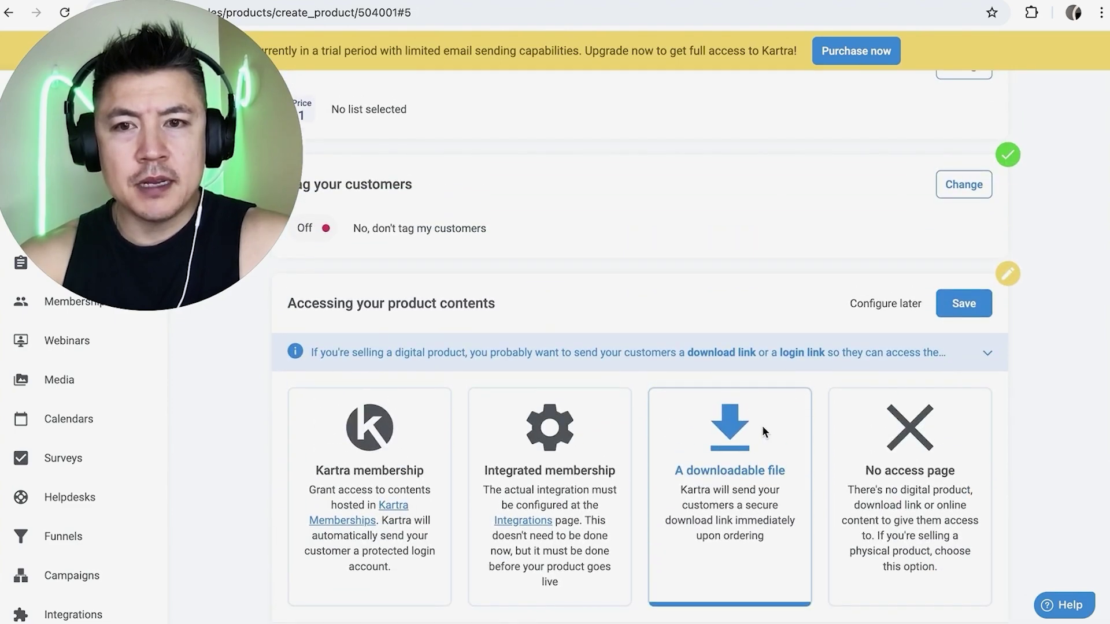
left_click(978, 315)
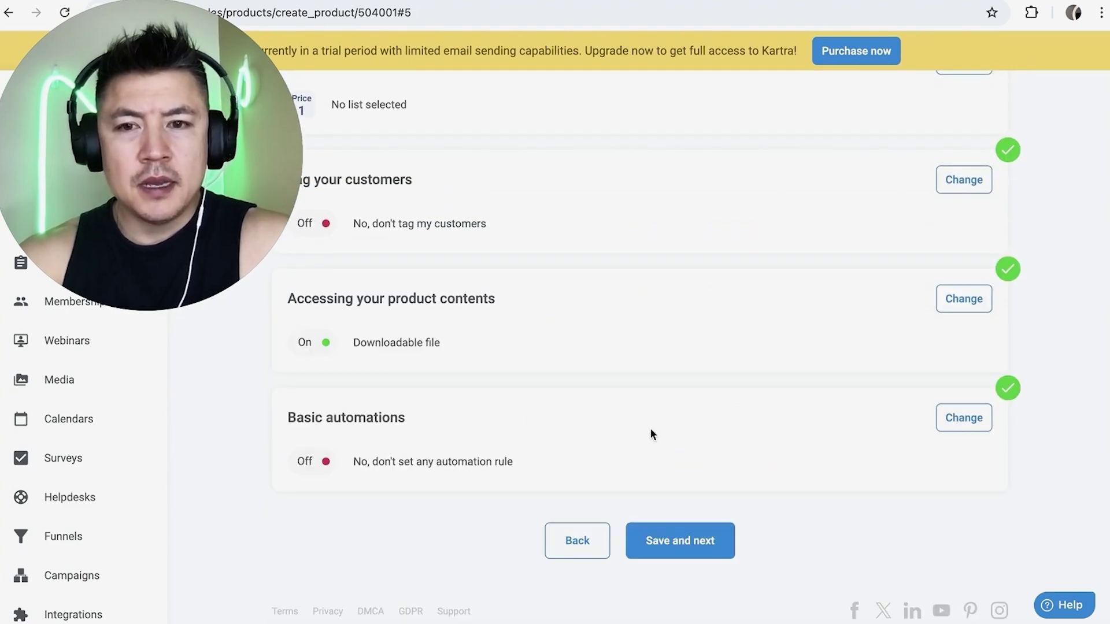
left_click(699, 541)
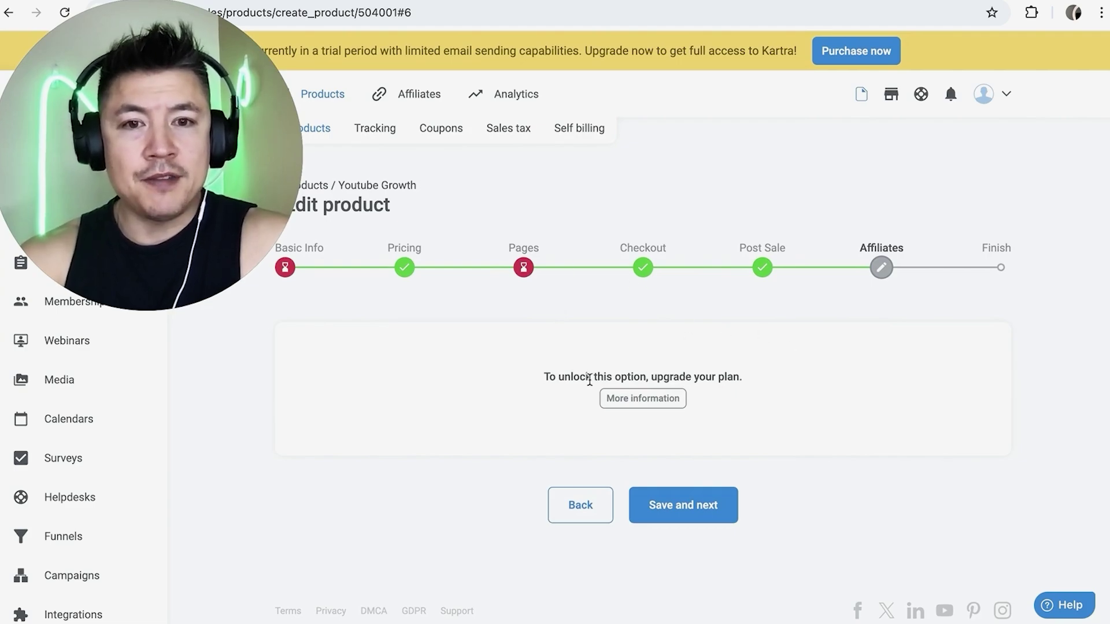
Step: Skip the locked Affiliates step to reach the Finish confirmation with its tracking code
left_click(713, 504)
scroll(766, 505, "down", 1)
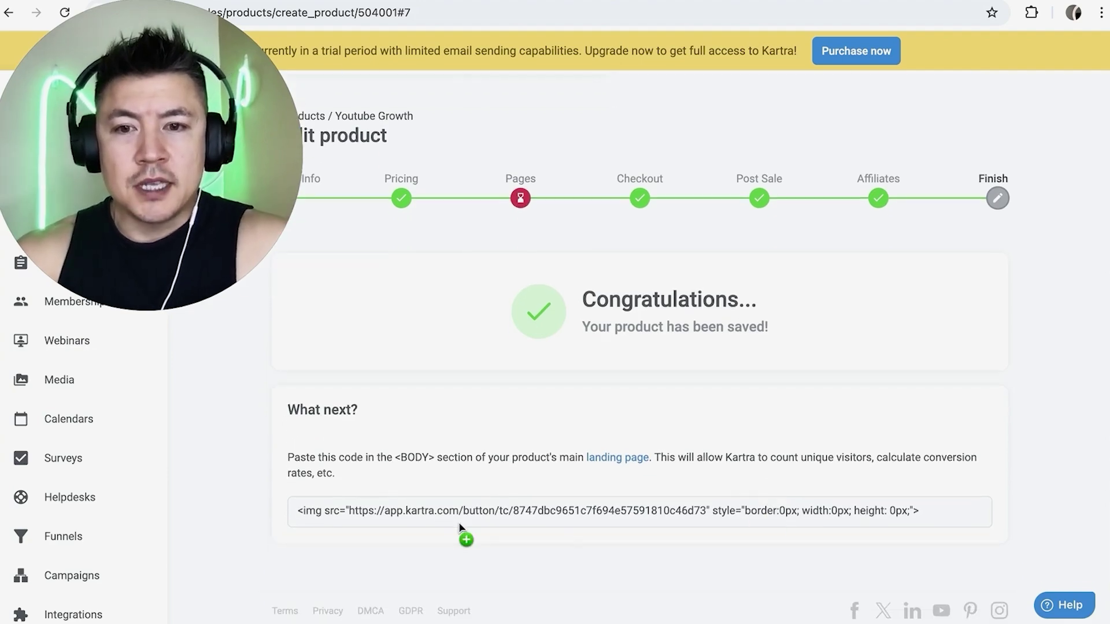